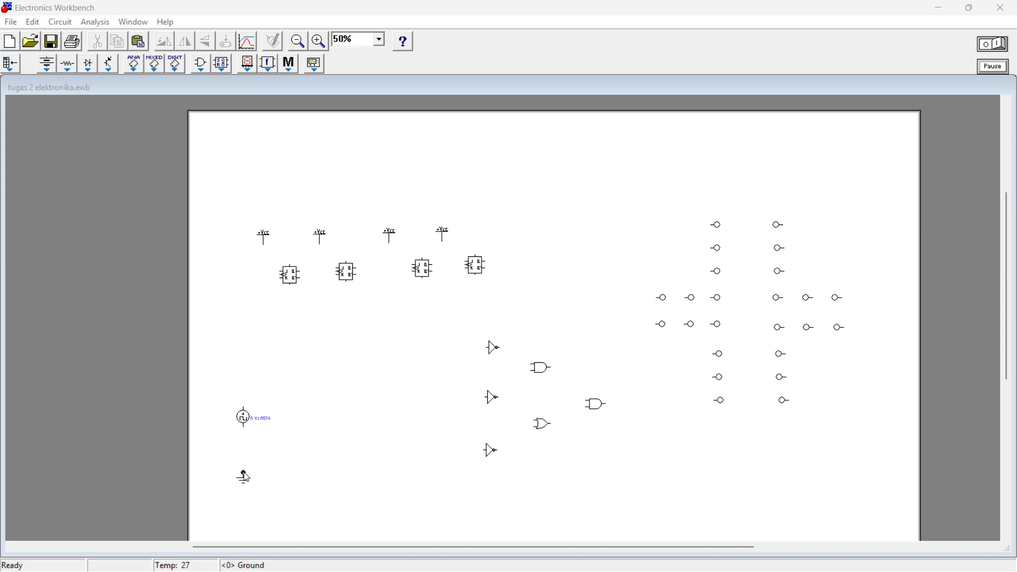
# Step: Wire the clock source to the ground symbol and to the clock input of the first JK flip-flop
pyautogui.click(244, 427)
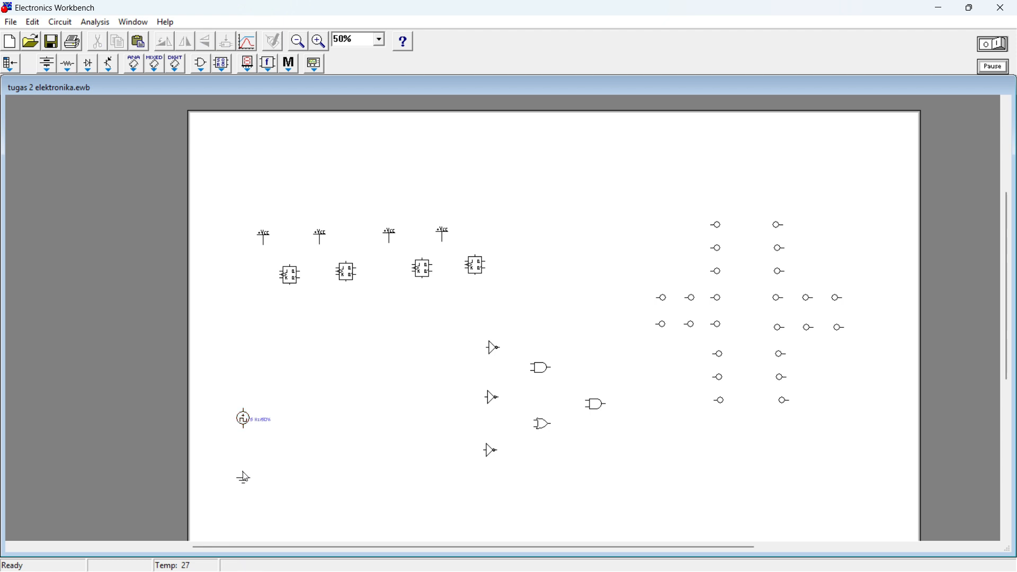
pyautogui.moveTo(243, 471); pyautogui.dragTo(243, 428)
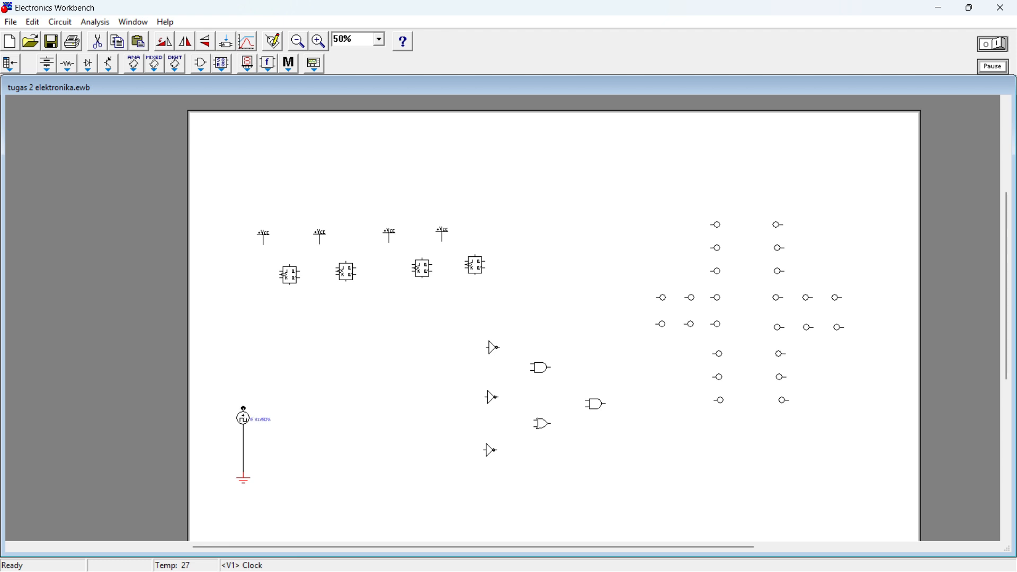
pyautogui.moveTo(244, 409); pyautogui.dragTo(282, 275)
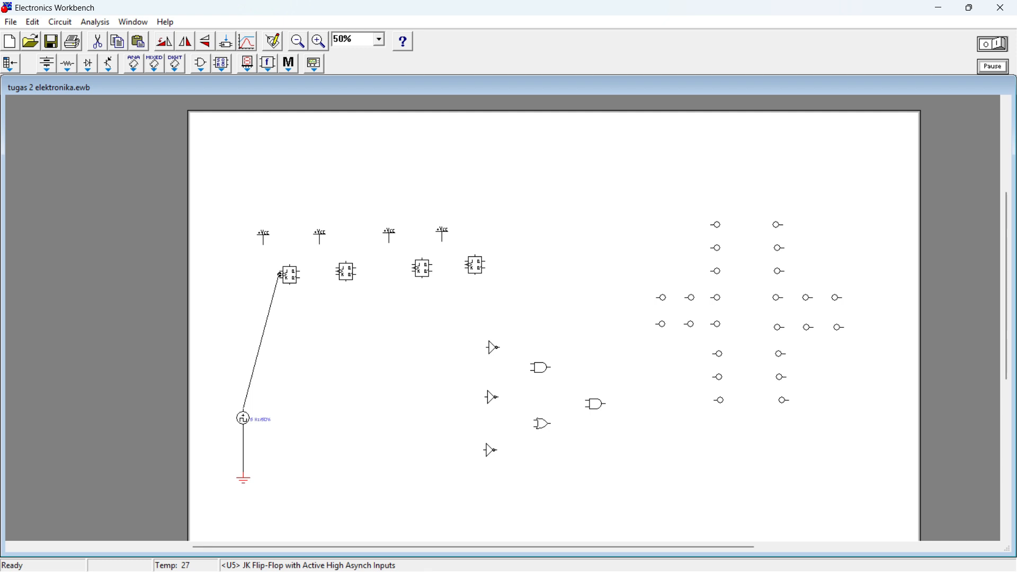
pyautogui.moveTo(281, 275); pyautogui.dragTo(281, 275)
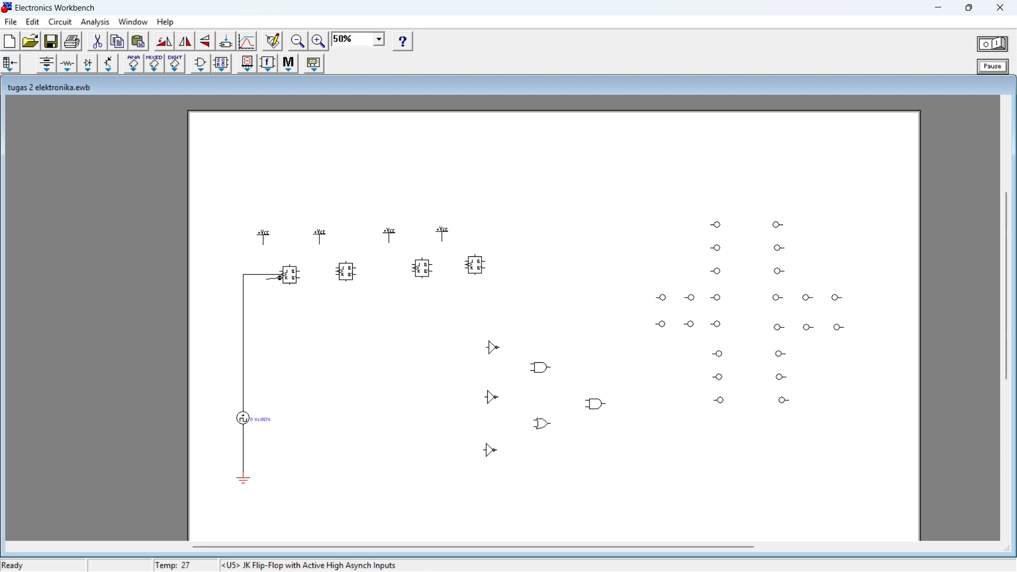
# Step: Tie the J and K inputs of the first two flip-flops to their +Vcc sources and chain the first's Q output to the second's clock
pyautogui.moveTo(279, 277); pyautogui.dragTo(263, 238)
pyautogui.moveTo(279, 270); pyautogui.dragTo(263, 261)
pyautogui.moveTo(300, 272); pyautogui.dragTo(322, 270)
pyautogui.moveTo(337, 269); pyautogui.dragTo(339, 272)
pyautogui.moveTo(337, 275); pyautogui.dragTo(321, 245)
pyautogui.moveTo(337, 269); pyautogui.dragTo(320, 259)
pyautogui.moveTo(321, 259); pyautogui.dragTo(320, 260)
# Step: Wire the third and fourth flip-flops into the clock chain and tie their J and K inputs to their +Vcc sources
pyautogui.moveTo(357, 269); pyautogui.dragTo(415, 269)
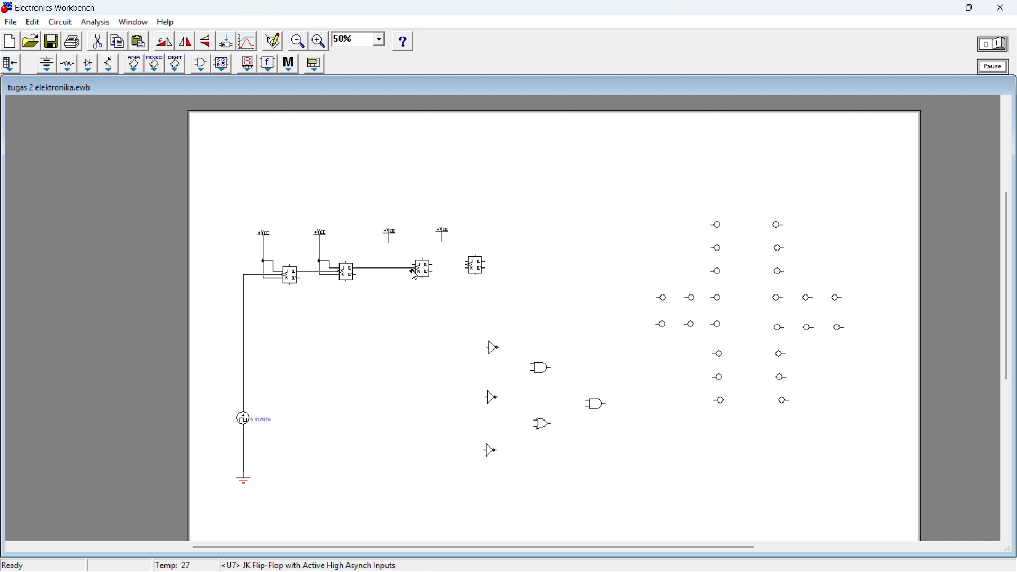
pyautogui.moveTo(415, 270); pyautogui.dragTo(390, 243)
pyautogui.moveTo(433, 264)
pyautogui.mouseDown()
pyautogui.moveTo(469, 265)
pyautogui.moveTo(442, 242)
pyautogui.moveTo(442, 258)
pyautogui.mouseUp()
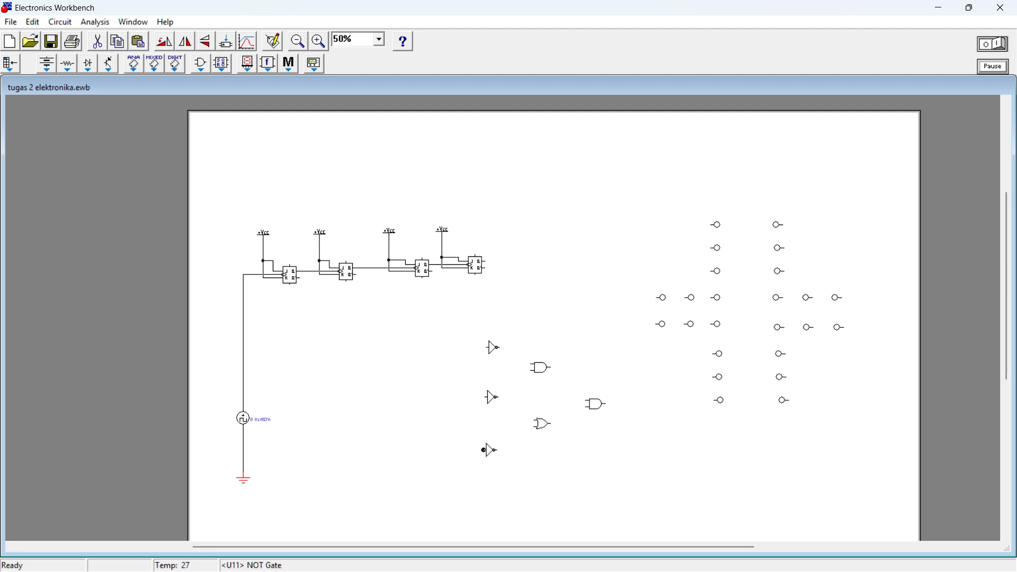
# Step: Connect the lowest NOT gate's input to the second flip-flop's output line and the middle NOT gate's input to the third's
pyautogui.moveTo(484, 451); pyautogui.dragTo(371, 269)
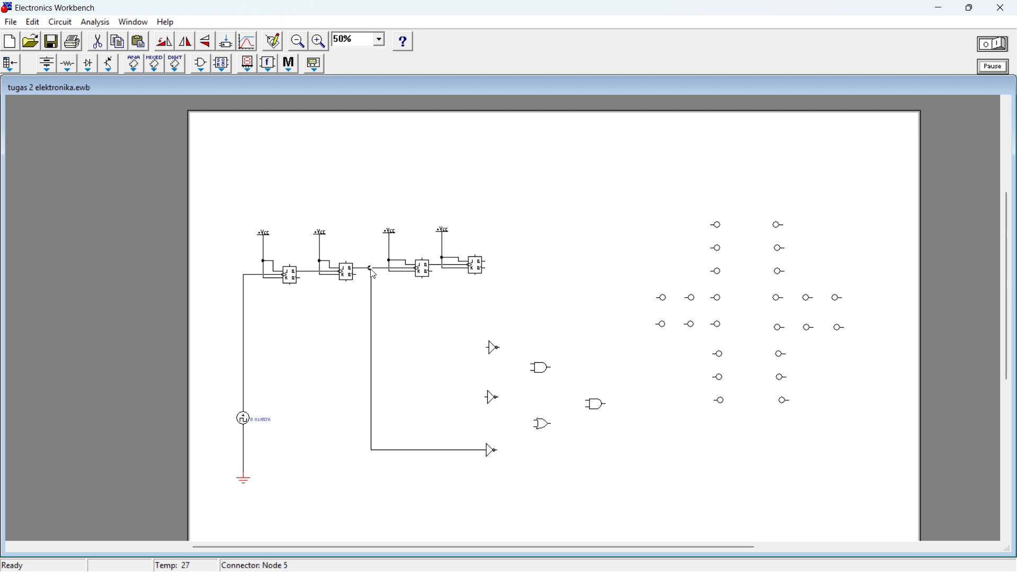
pyautogui.click(487, 401)
pyautogui.moveTo(436, 272); pyautogui.dragTo(436, 264)
pyautogui.moveTo(485, 397); pyautogui.dragTo(486, 397)
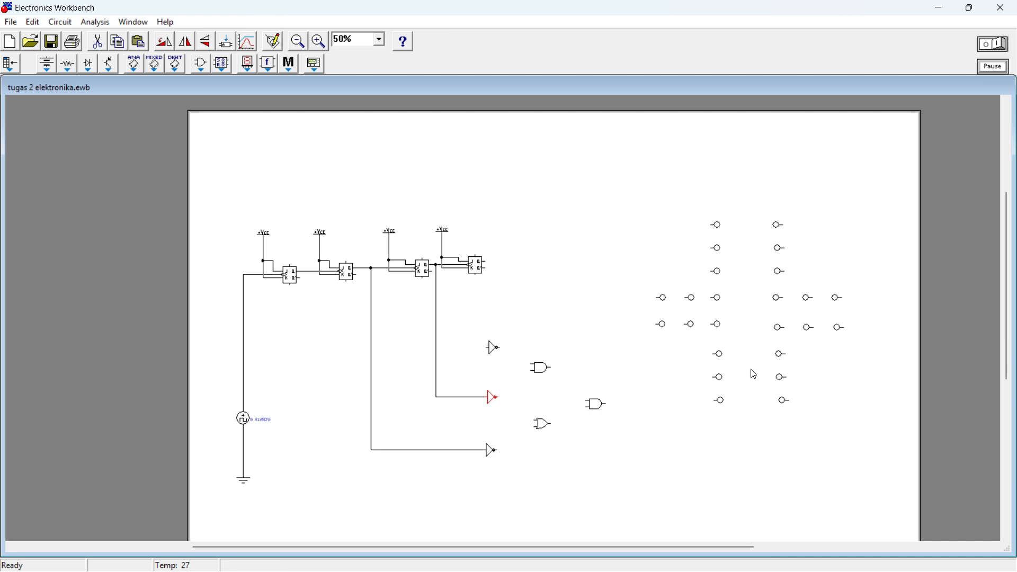
# Step: Wire the topmost NOT gate's input to the red probe just below the crossing in the left column, and adjust the wire's routing
pyautogui.moveTo(703, 258); pyautogui.dragTo(725, 343)
pyautogui.moveTo(487, 347); pyautogui.dragTo(715, 354)
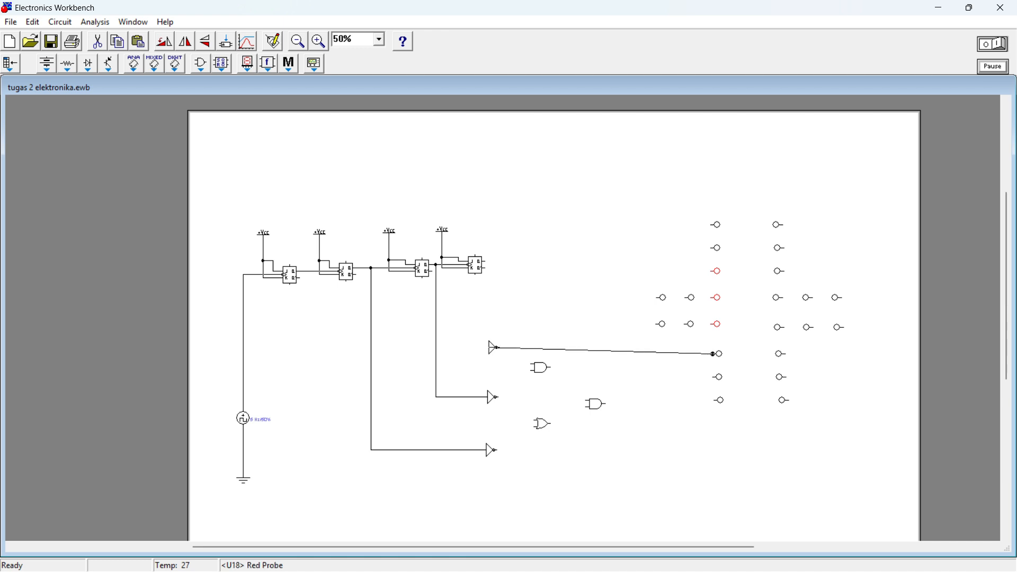
pyautogui.moveTo(715, 353); pyautogui.dragTo(715, 353)
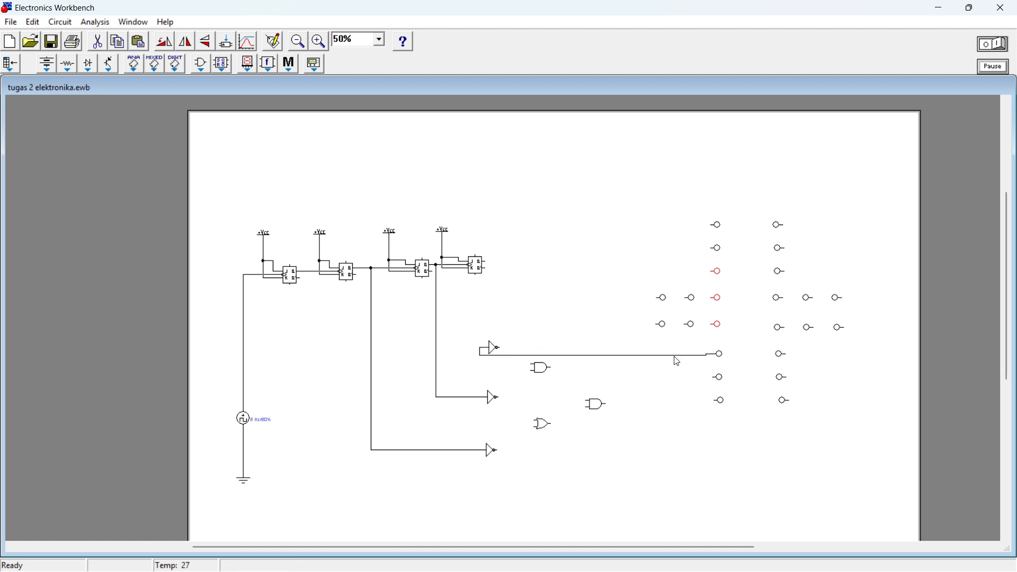
pyautogui.click(497, 360)
pyautogui.moveTo(498, 360); pyautogui.dragTo(521, 365)
pyautogui.click(521, 361)
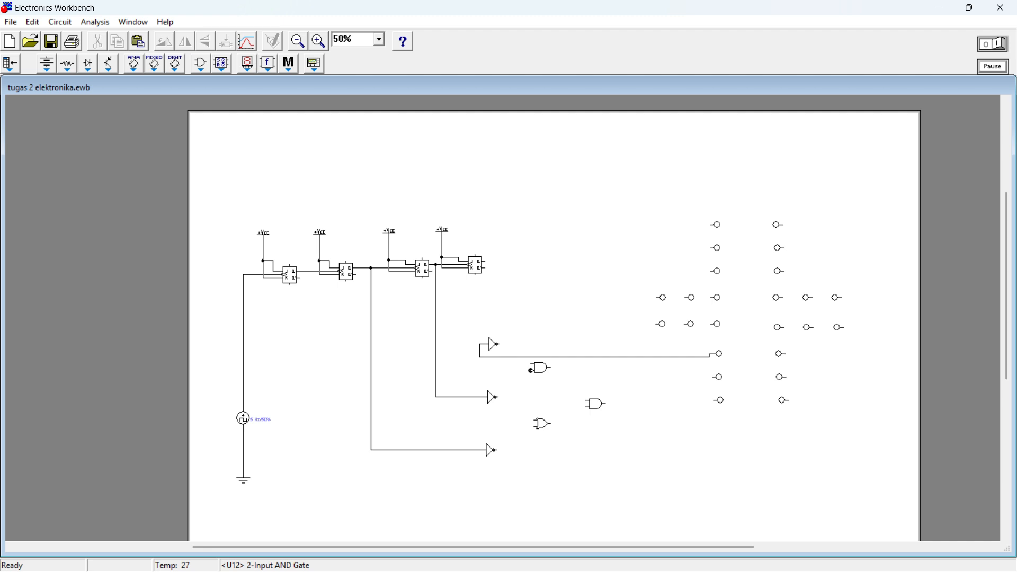
# Step: Wire the upper AND gate's inputs to the second and third flip-flop output lines, and the two lower NOT outputs to the OR gate
pyautogui.moveTo(531, 370); pyautogui.dragTo(371, 370)
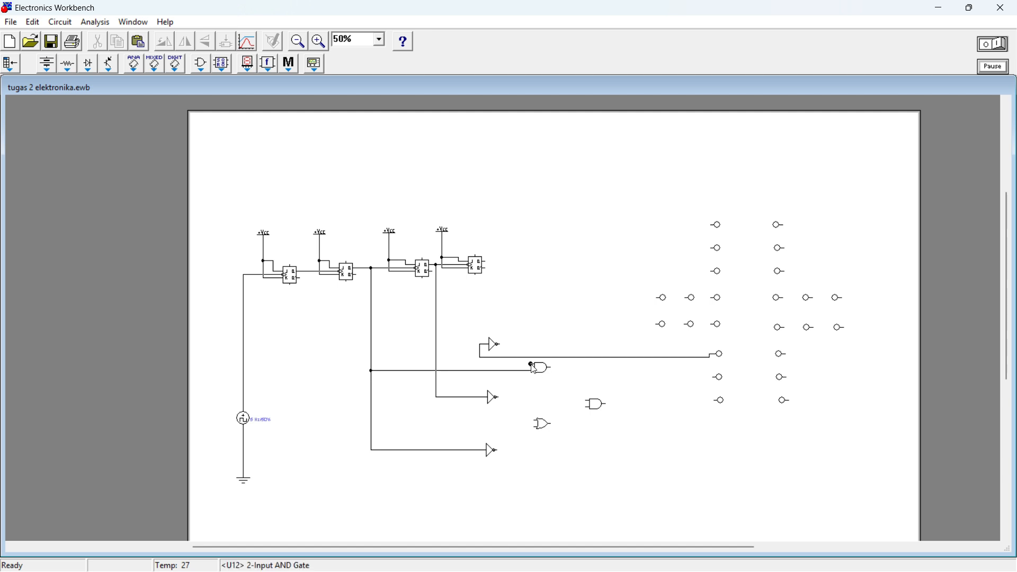
pyautogui.moveTo(531, 365); pyautogui.dragTo(372, 366)
pyautogui.moveTo(532, 365); pyautogui.dragTo(437, 365)
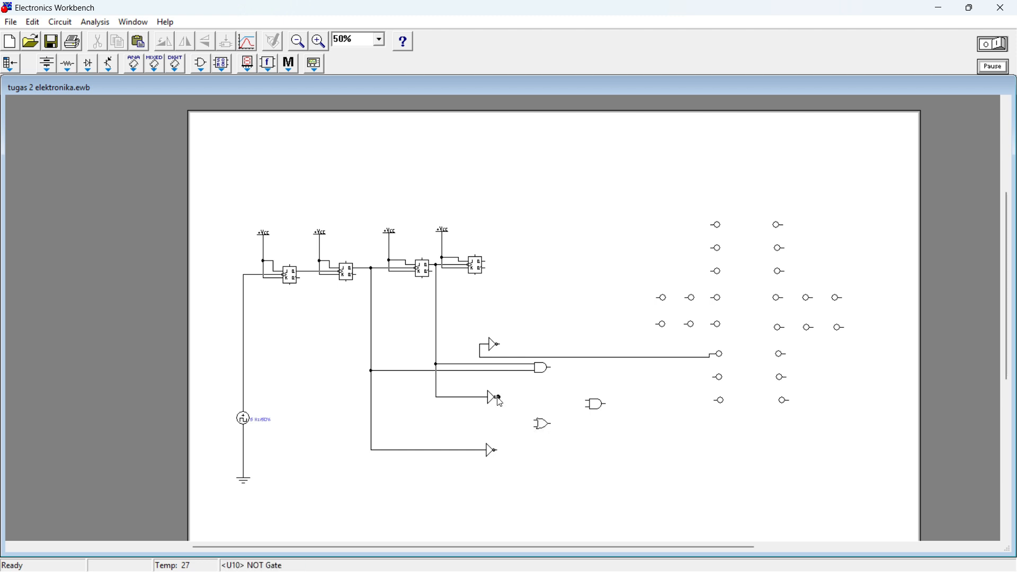
pyautogui.moveTo(498, 397); pyautogui.dragTo(536, 422)
pyautogui.moveTo(498, 451); pyautogui.dragTo(536, 427)
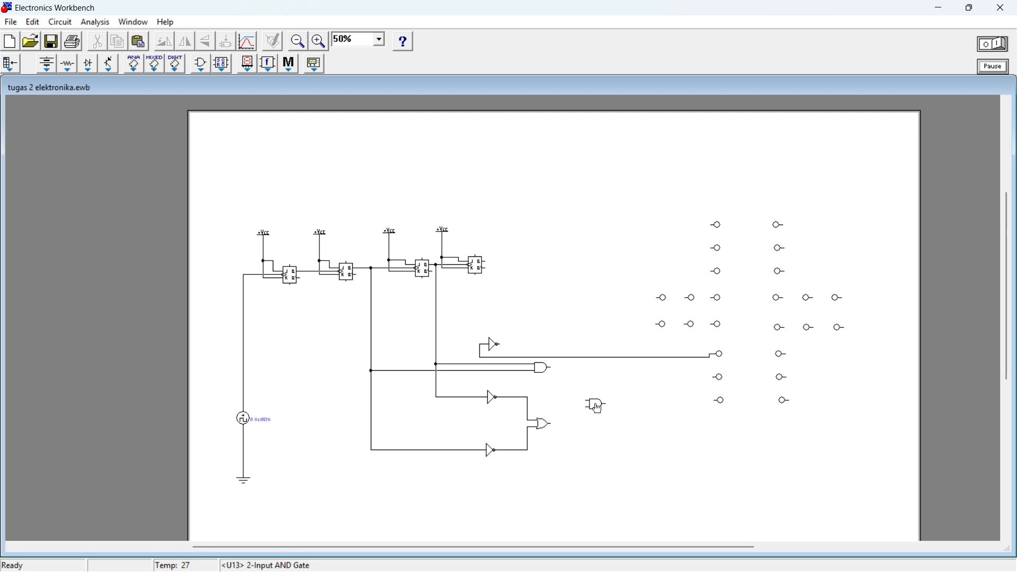
# Step: Connect the OR gate's output to the repositioned right AND gate's lower input, and the upper AND gate's output to the red probe wire
pyautogui.moveTo(598, 408); pyautogui.dragTo(607, 425)
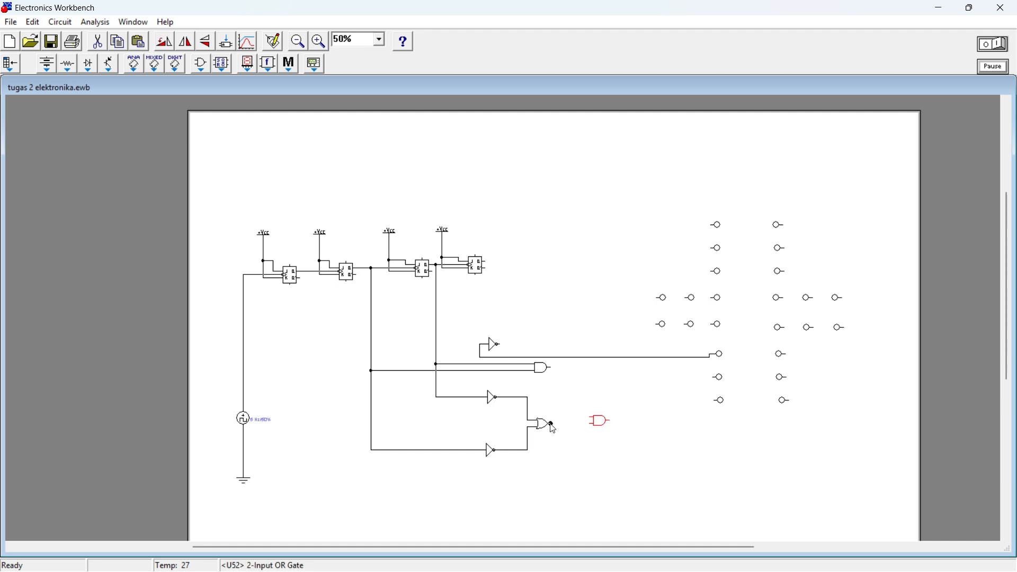
pyautogui.moveTo(553, 424); pyautogui.dragTo(591, 422)
pyautogui.moveTo(551, 368); pyautogui.dragTo(630, 358)
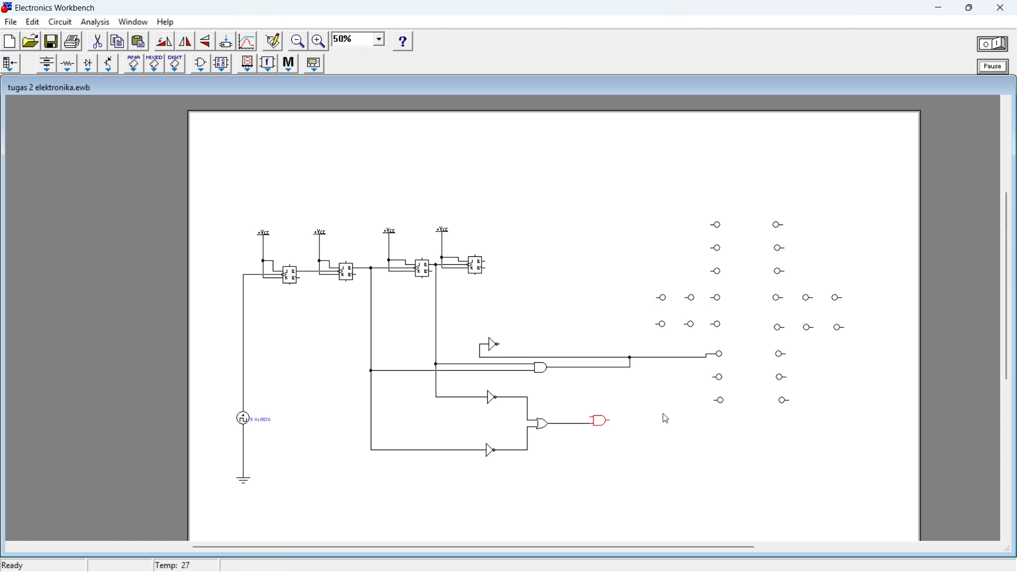
pyautogui.click(532, 287)
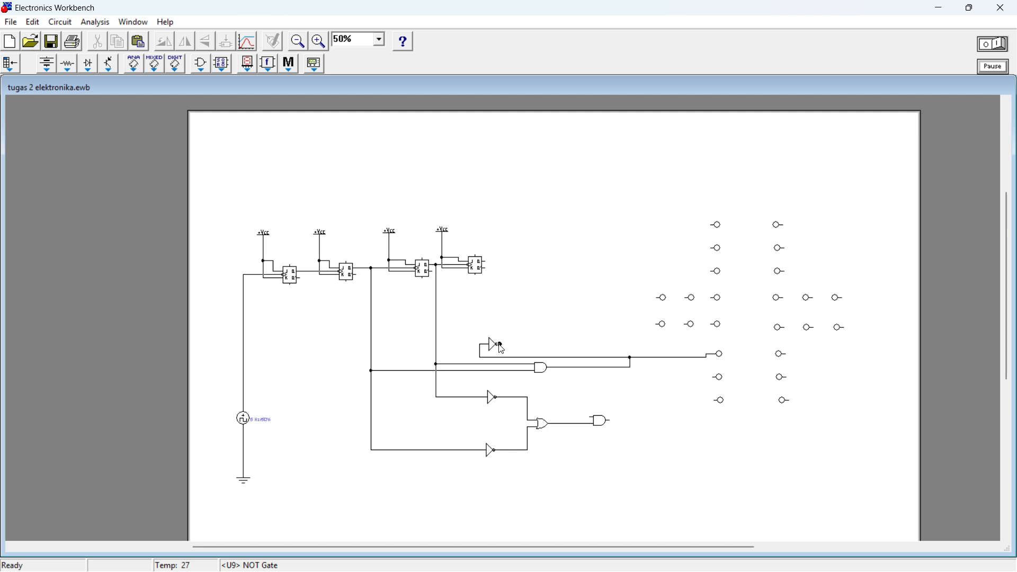
# Step: Wire the topmost NOT gate's output to the lowest probe of the right column and reroute the wire below the probes
pyautogui.moveTo(500, 345); pyautogui.dragTo(789, 400)
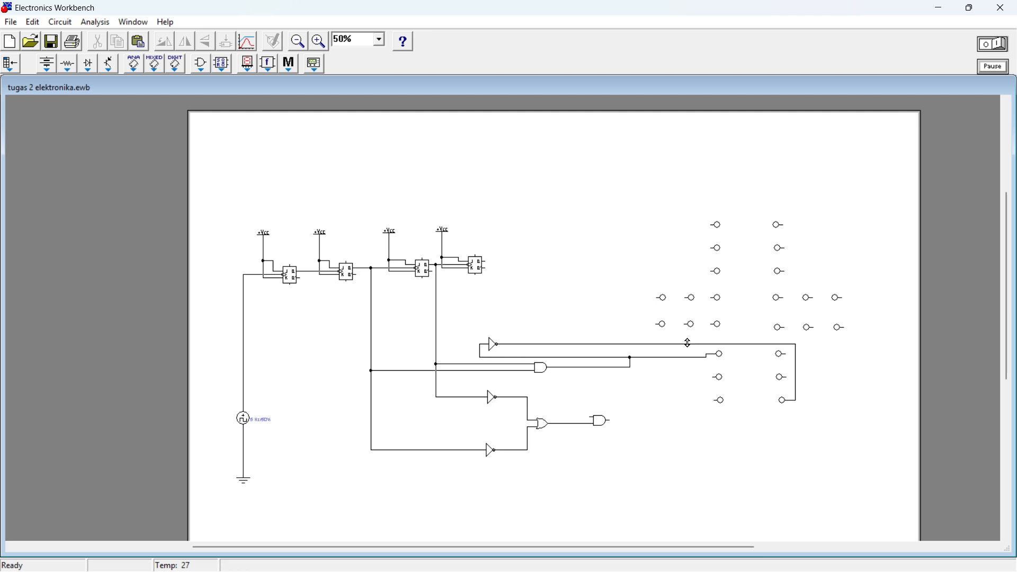
pyautogui.click(688, 343)
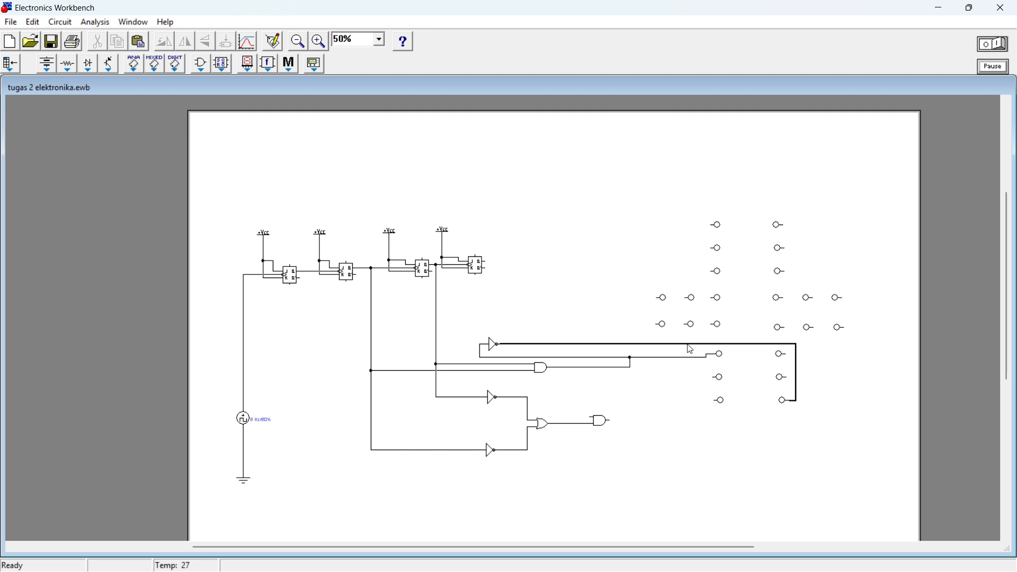
pyautogui.click(755, 348)
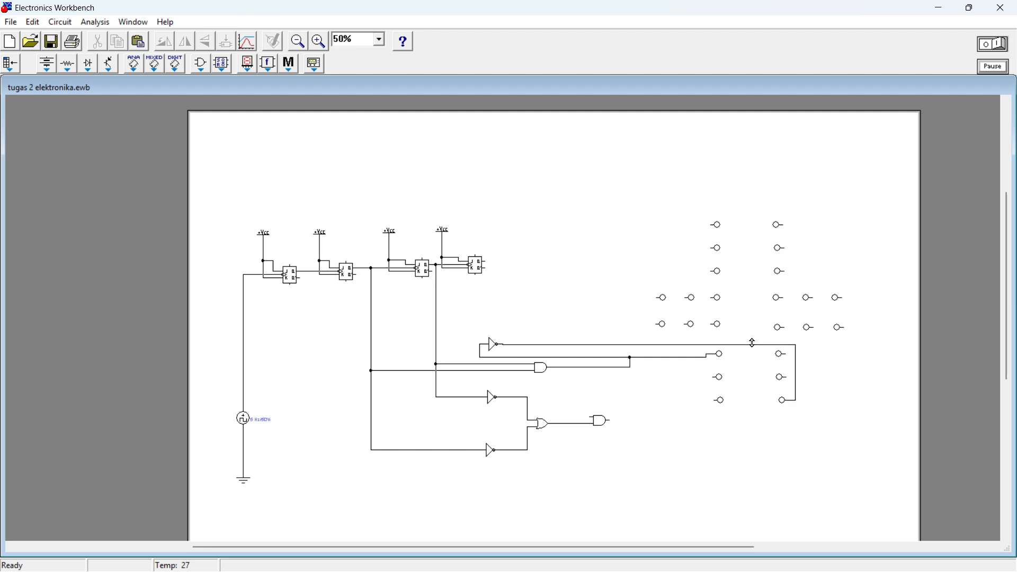
pyautogui.moveTo(754, 344); pyautogui.dragTo(747, 411)
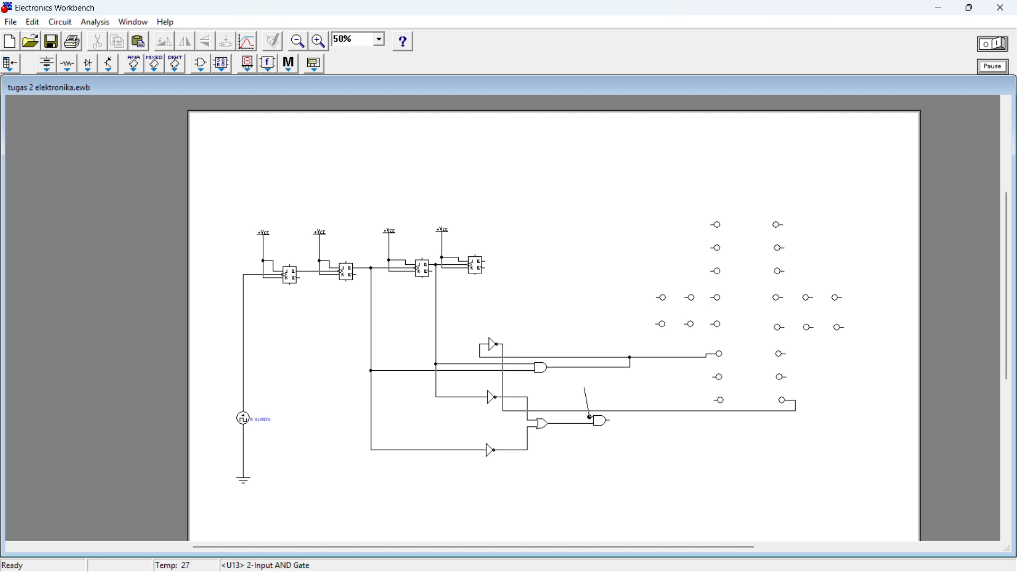
# Step: Connect the right AND gate's upper input to the NOT gate's output wire and shift that wire's vertical segment left
pyautogui.moveTo(585, 388); pyautogui.dragTo(581, 376)
pyautogui.moveTo(589, 412); pyautogui.dragTo(589, 412)
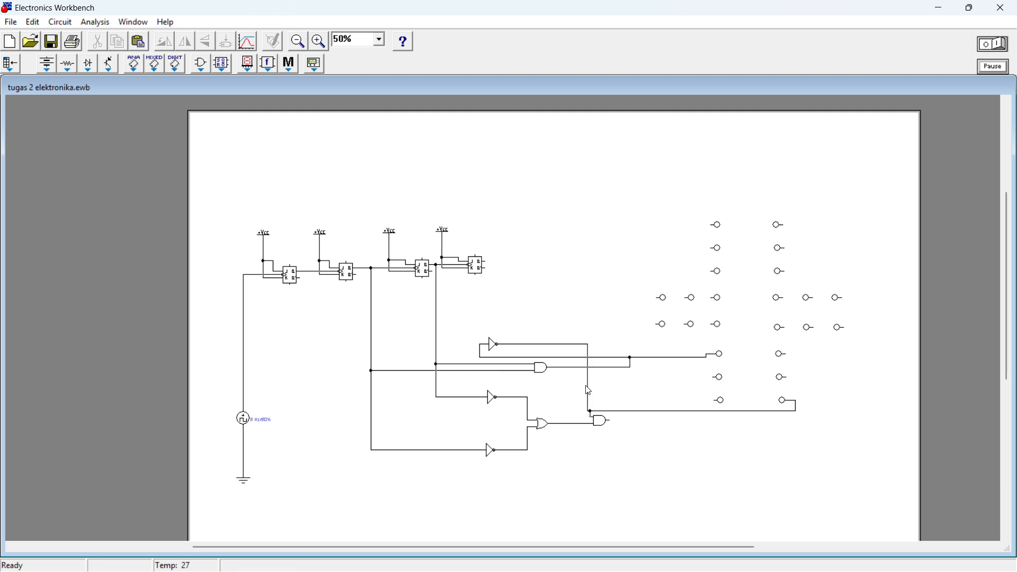
pyautogui.click(587, 386)
pyautogui.click(539, 379)
pyautogui.moveTo(588, 387); pyautogui.dragTo(515, 387)
# Step: Check the probe colour settings of the top three probes in the left column
pyautogui.doubleClick(720, 232)
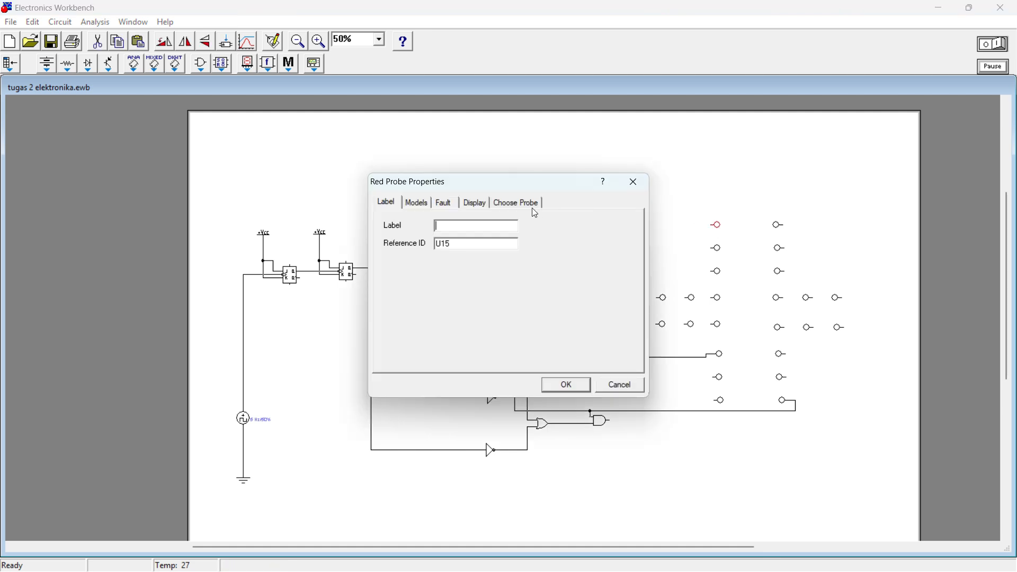
pyautogui.click(530, 205)
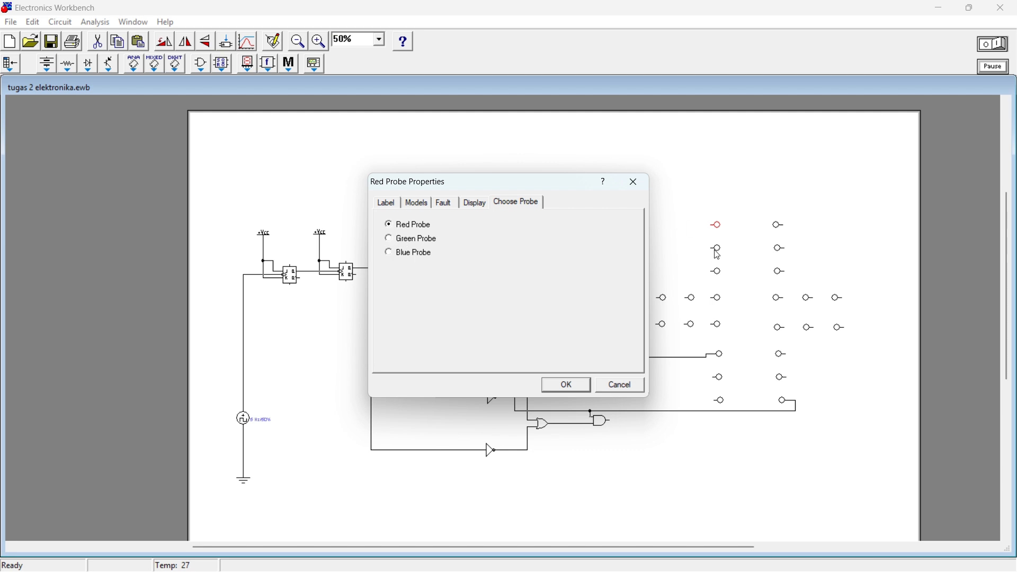
pyautogui.click(634, 183)
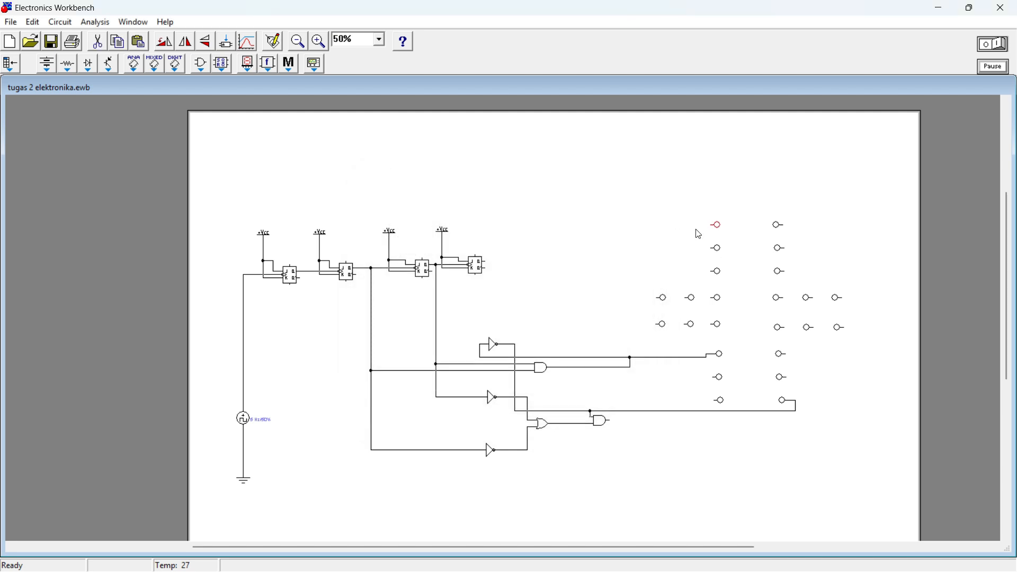
pyautogui.doubleClick(715, 248)
pyautogui.click(514, 206)
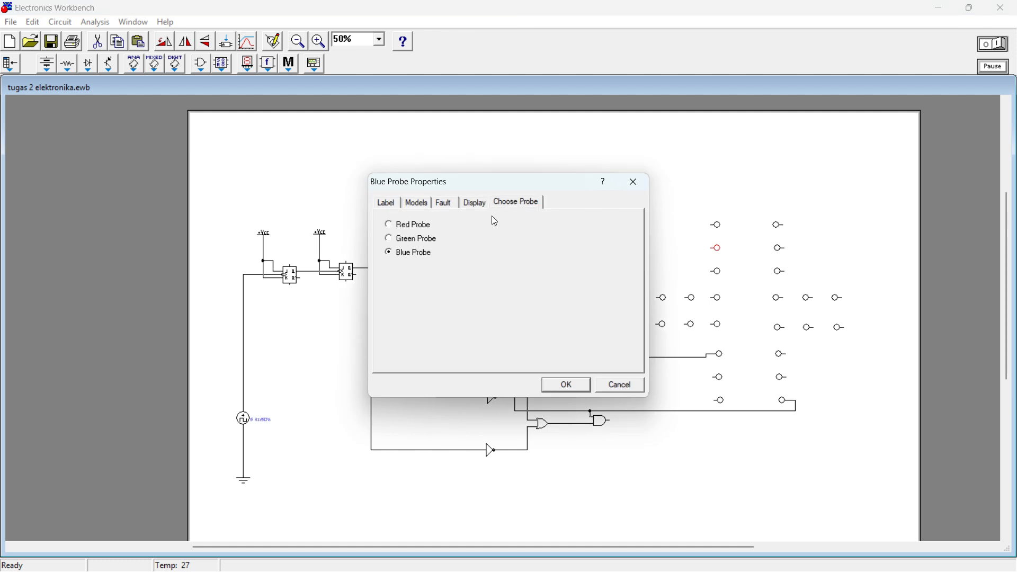
pyautogui.click(642, 181)
pyautogui.doubleClick(719, 273)
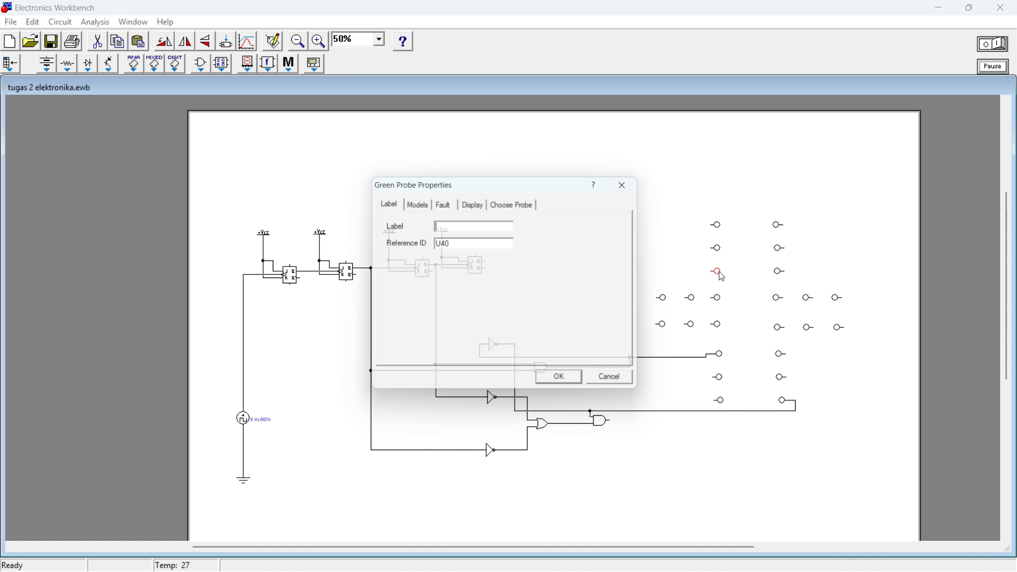
pyautogui.click(516, 204)
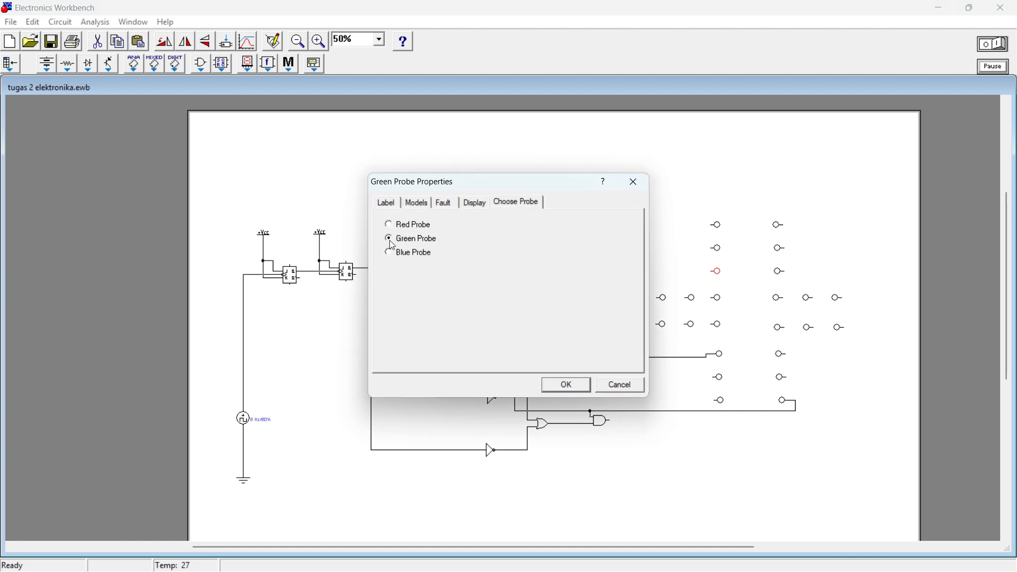
pyautogui.click(569, 387)
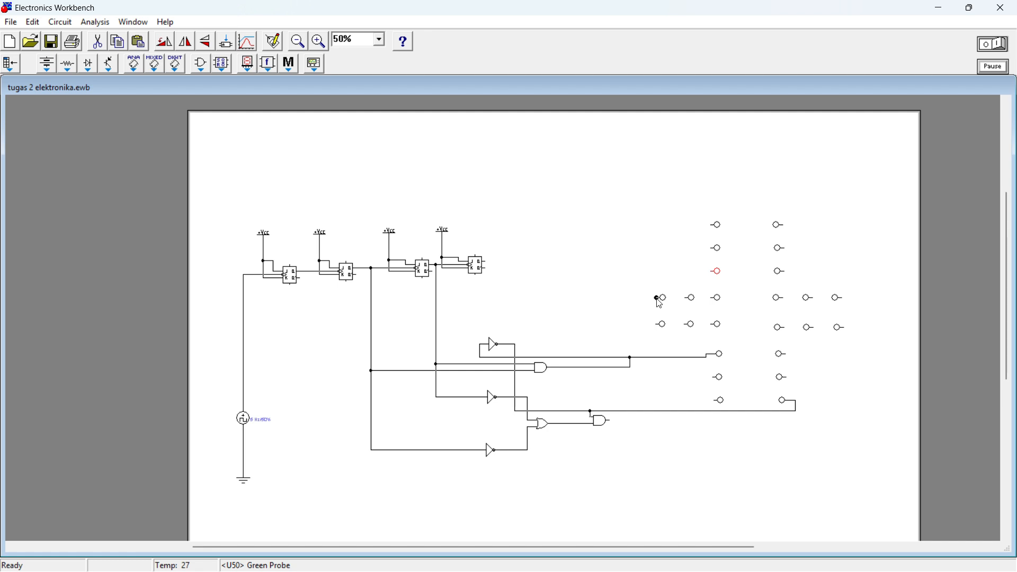
# Step: Connect the two outermost left probes to the red probe wire and the upper blue probe beside them to the topmost NOT gate's output
pyautogui.moveTo(658, 299); pyautogui.dragTo(641, 356)
pyautogui.moveTo(659, 324); pyautogui.dragTo(643, 325)
pyautogui.moveTo(687, 297); pyautogui.dragTo(507, 344)
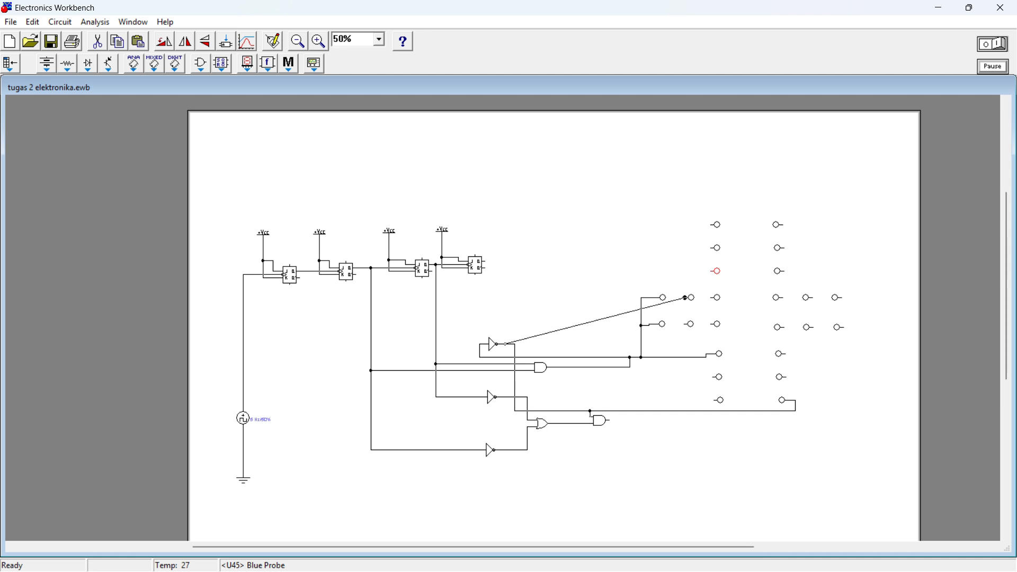
pyautogui.moveTo(507, 344); pyautogui.dragTo(506, 345)
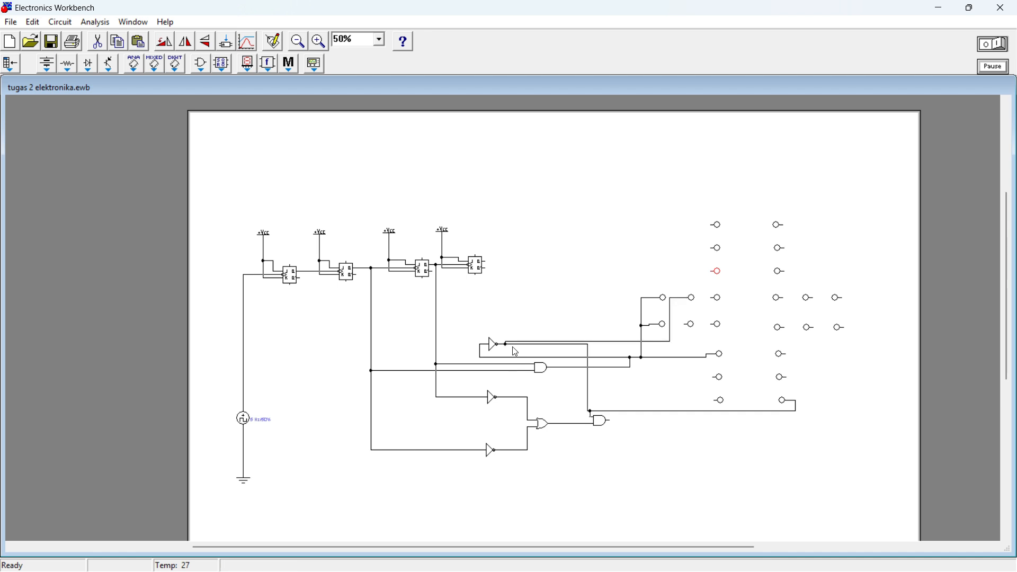
# Step: Move the vertical segment of the topmost NOT gate's output wire left, away from the right AND gate
pyautogui.moveTo(588, 356); pyautogui.dragTo(586, 354)
pyautogui.click(585, 352)
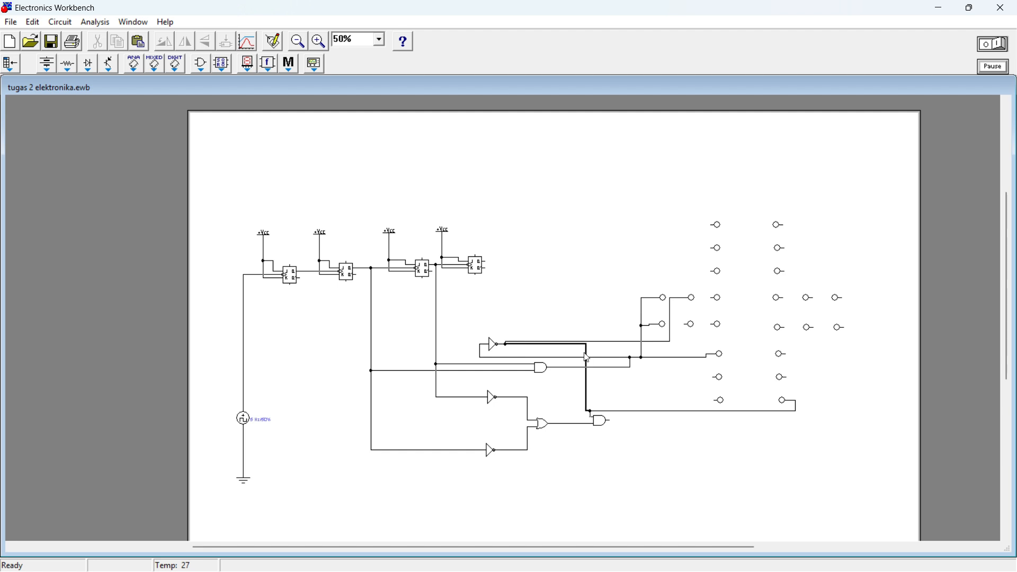
pyautogui.click(587, 347)
pyautogui.click(588, 349)
pyautogui.moveTo(588, 350); pyautogui.dragTo(558, 351)
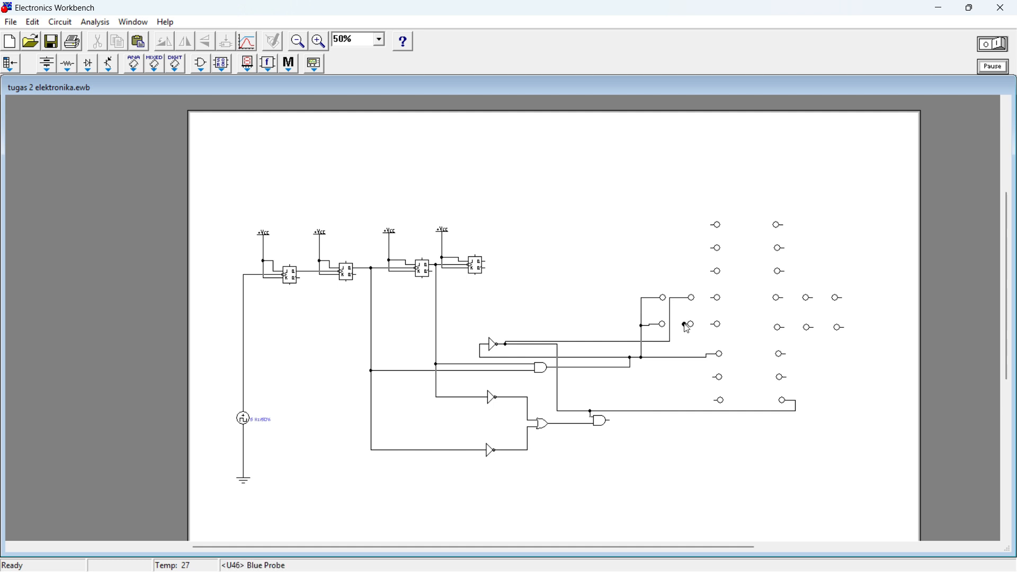
# Step: Connect the lower blue probe to the NOT output wire, and the right AND gate's output to the innermost lower-row probe on the crossing's right arm
pyautogui.moveTo(685, 324); pyautogui.dragTo(685, 411)
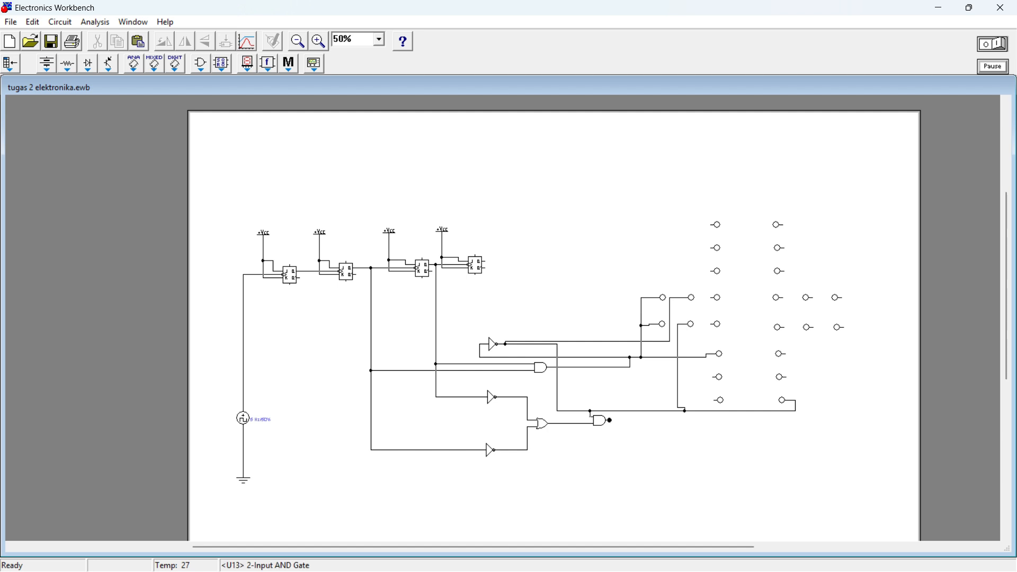
pyautogui.moveTo(610, 420); pyautogui.dragTo(786, 328)
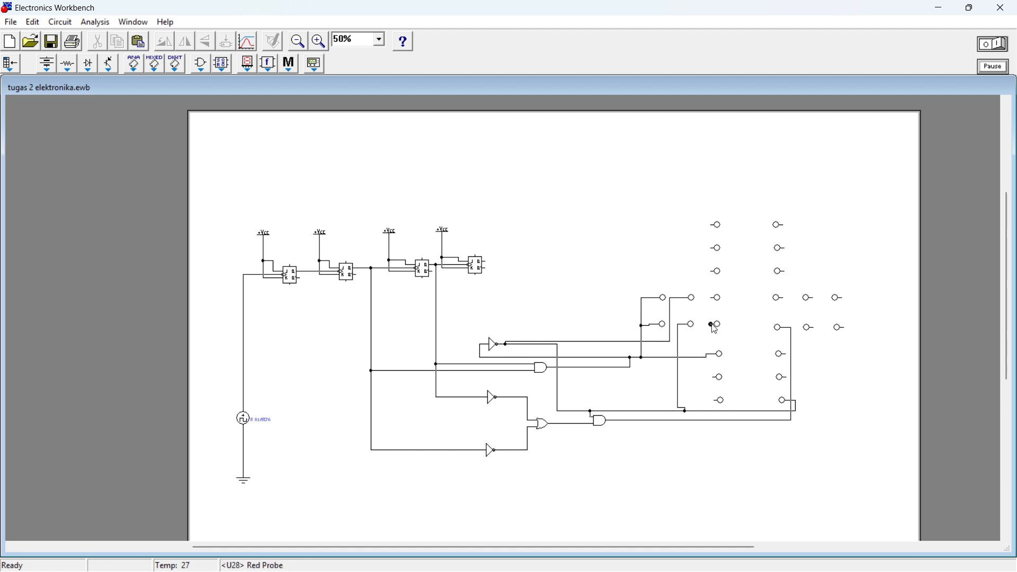
# Step: Connect the left arm's two innermost red probes to the right AND gate's output and the lower-left column's green probe to the topmost NOT output
pyautogui.moveTo(712, 325); pyautogui.dragTo(702, 421)
pyautogui.moveTo(711, 298); pyautogui.dragTo(712, 421)
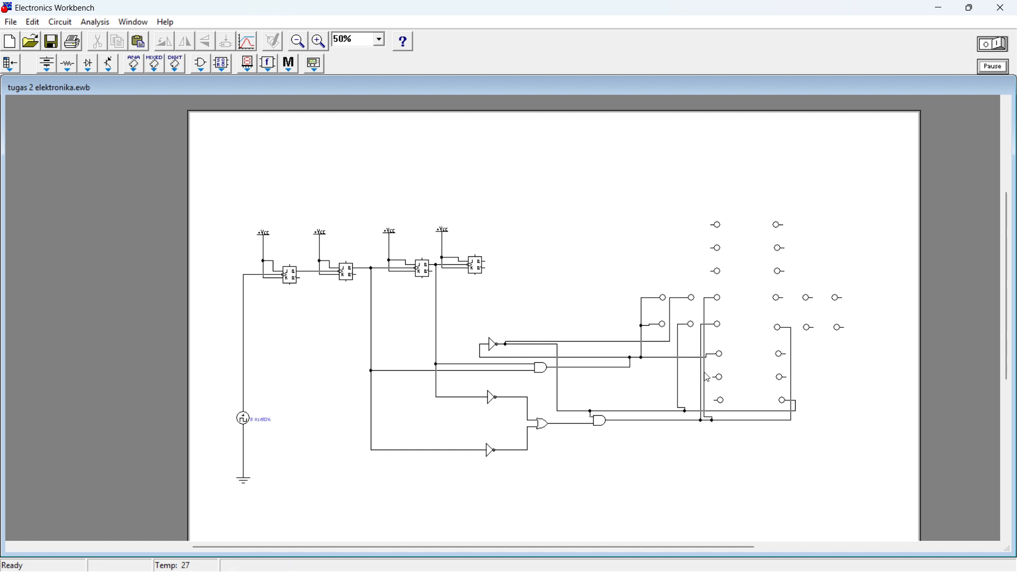
pyautogui.moveTo(704, 373); pyautogui.dragTo(707, 376)
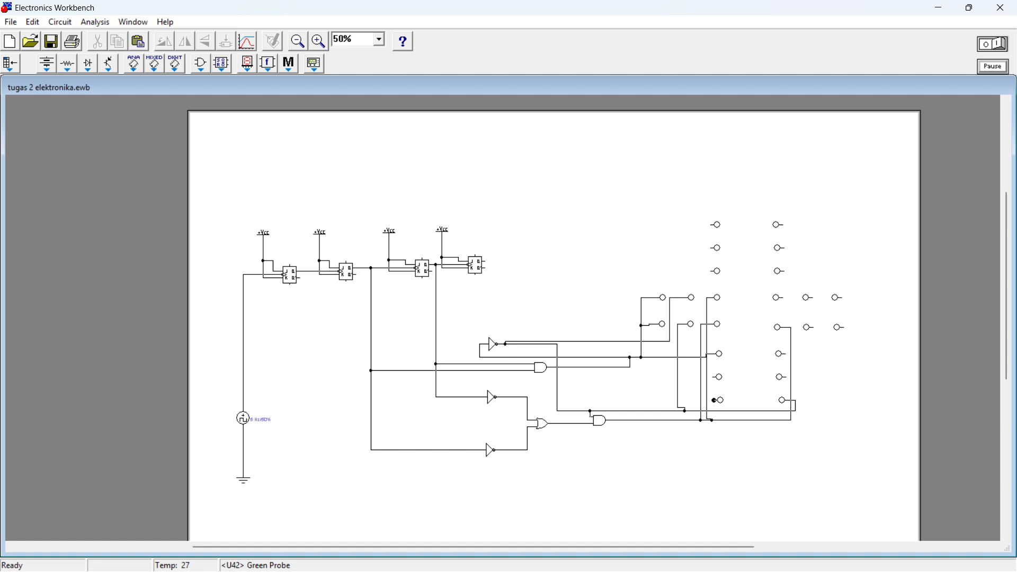
pyautogui.moveTo(716, 401); pyautogui.dragTo(558, 401)
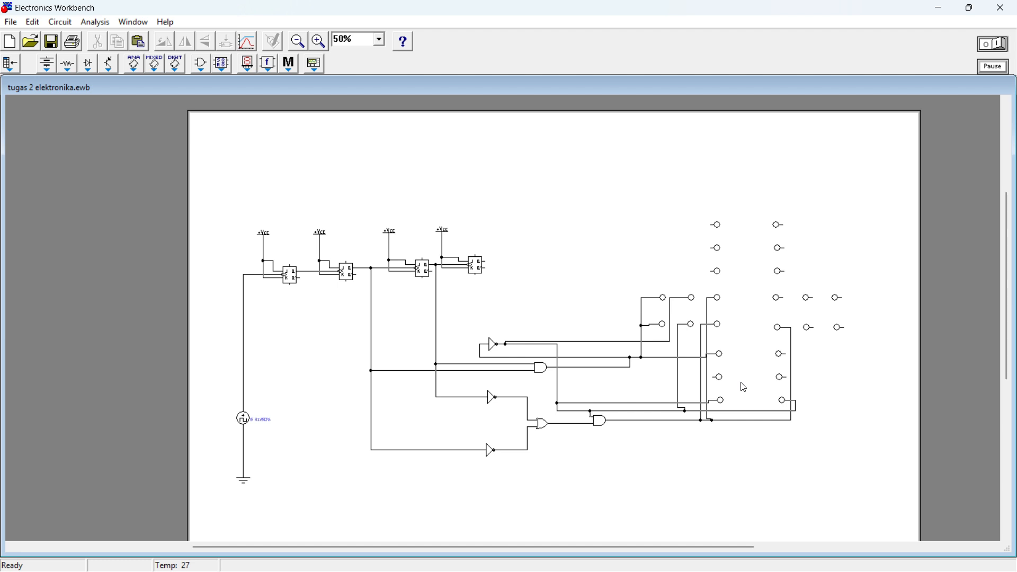
pyautogui.click(440, 25)
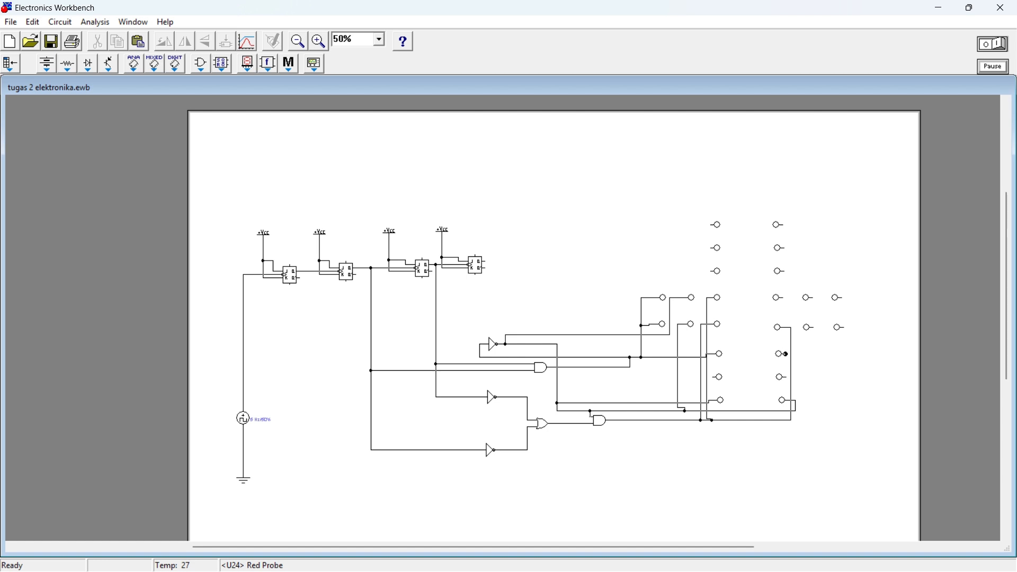
# Step: Connect the lower-right column's red probe to the right arm's middle lower-row probe, routing the wire around the lower arm's blue probes
pyautogui.moveTo(786, 355); pyautogui.dragTo(805, 406)
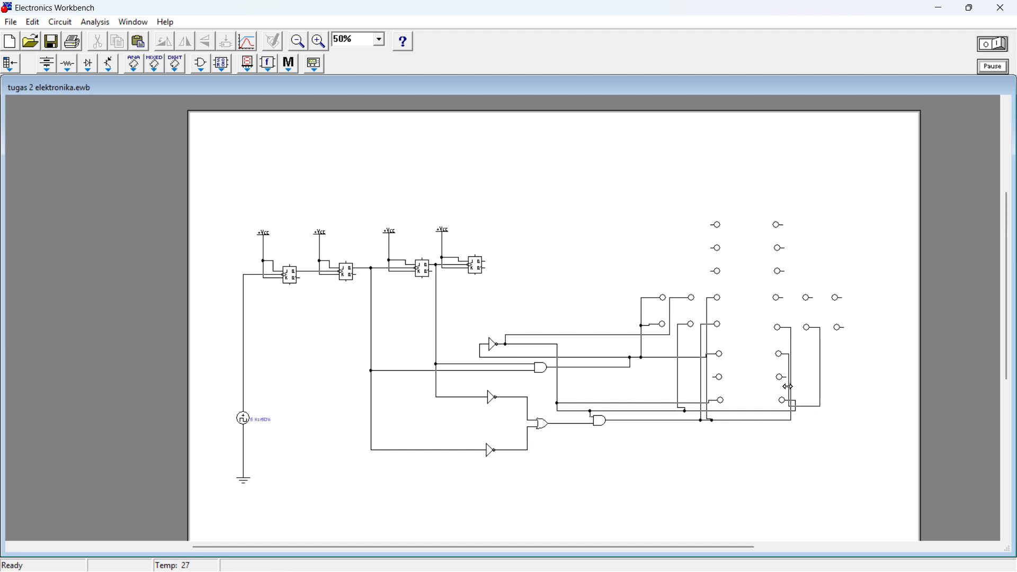
pyautogui.moveTo(788, 387); pyautogui.dragTo(686, 387)
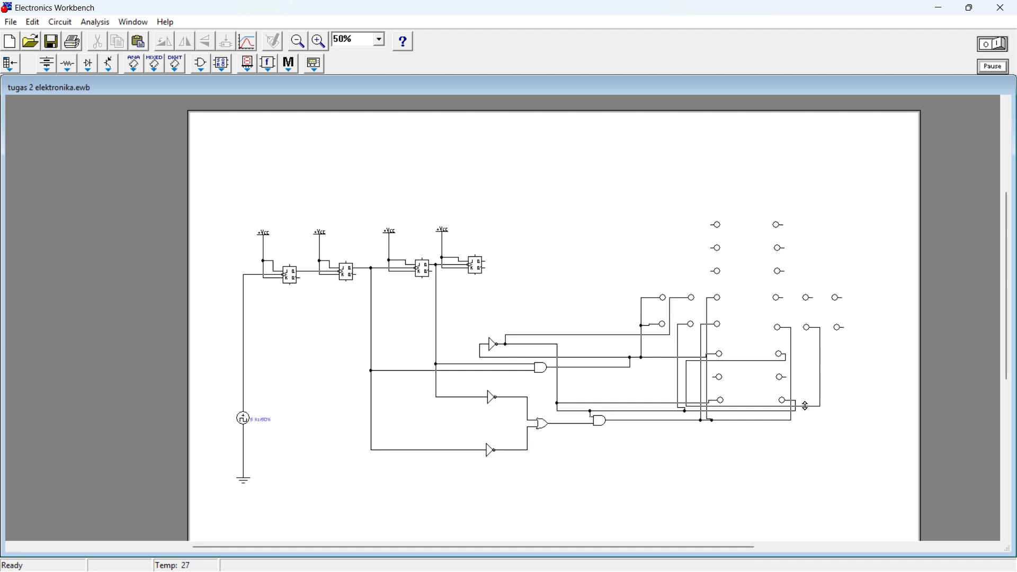
pyautogui.moveTo(805, 407); pyautogui.dragTo(805, 395)
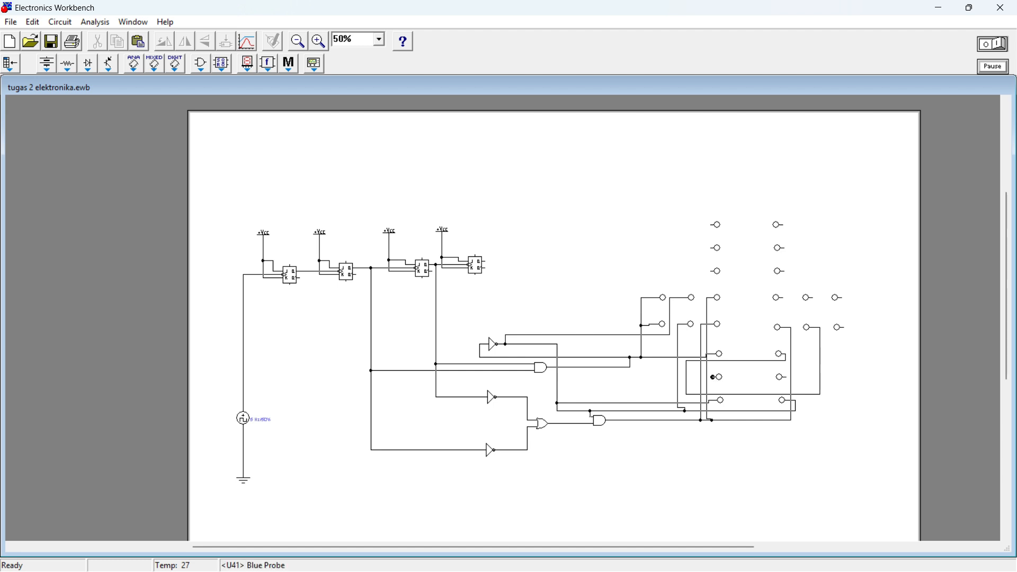
# Step: Connect both blue probes of the lower arm to the surrounding red probe wire, keeping its lower segment just above the green probes
pyautogui.moveTo(714, 378); pyautogui.dragTo(686, 378)
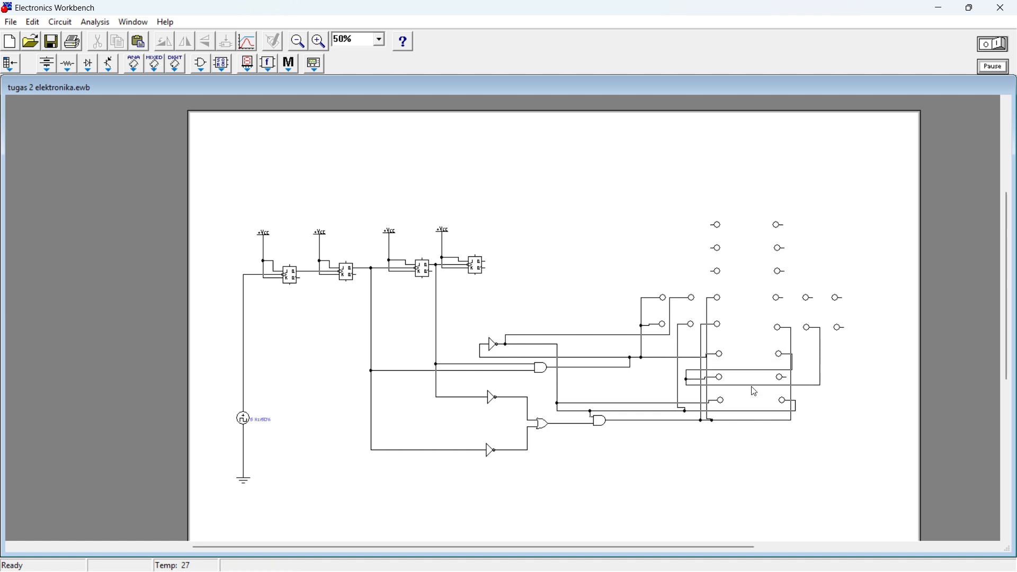
pyautogui.moveTo(751, 385); pyautogui.dragTo(749, 399)
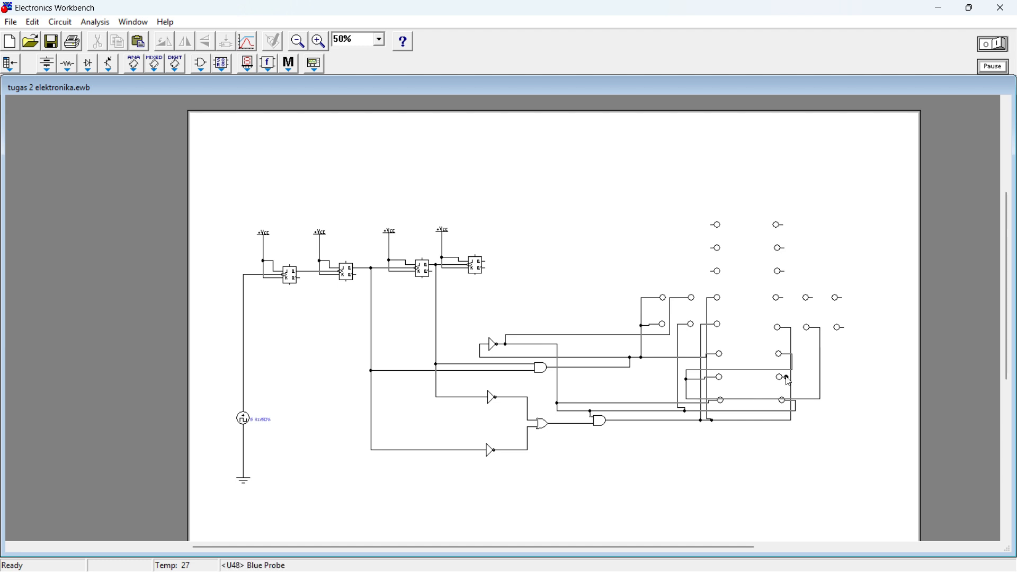
pyautogui.moveTo(788, 380); pyautogui.dragTo(820, 379)
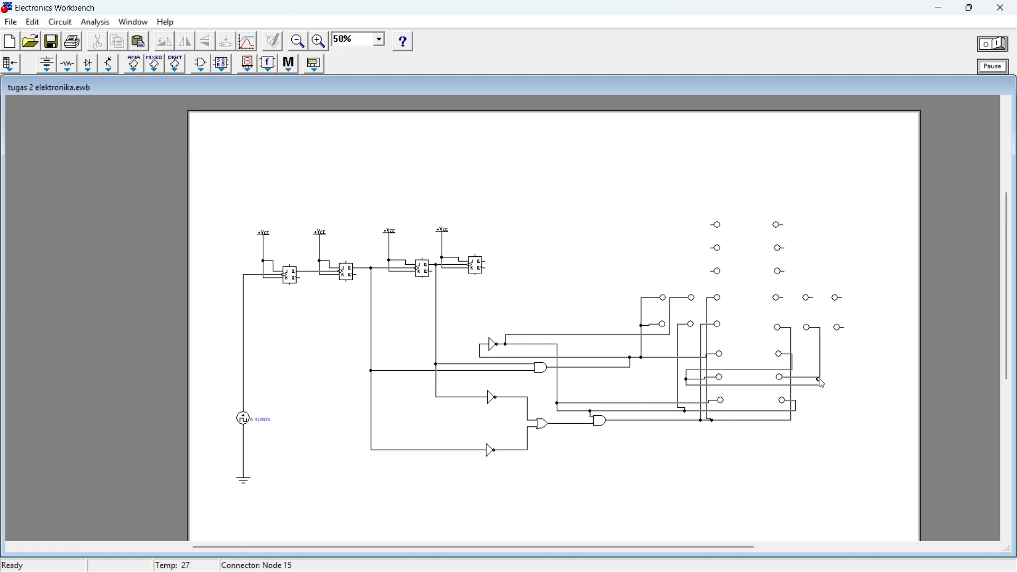
pyautogui.moveTo(753, 386); pyautogui.dragTo(754, 395)
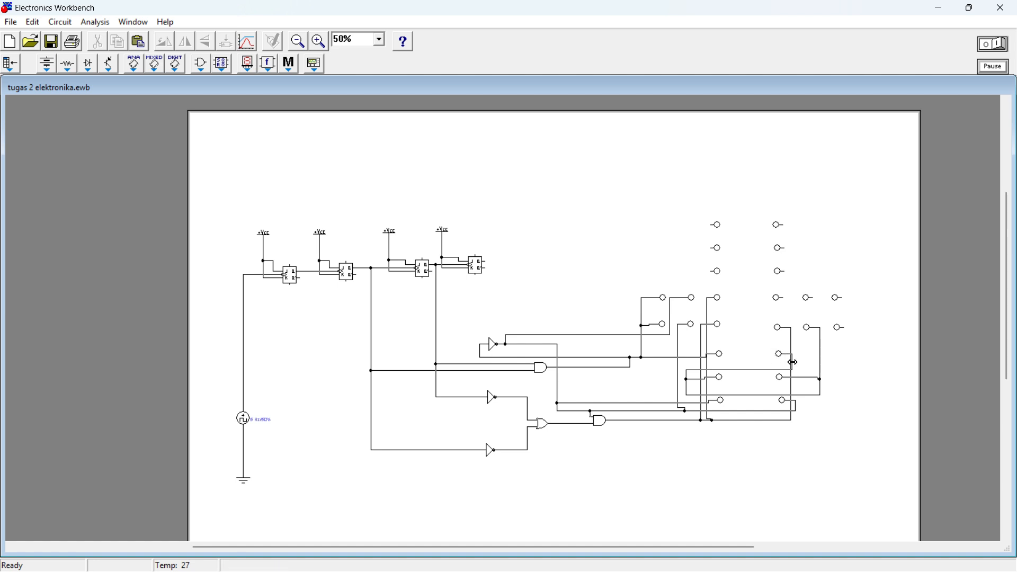
# Step: Connect the right arm's outermost lower-row probe to the lower-right red probe's wire and its innermost upper-row probe to the right AND gate's output
pyautogui.moveTo(794, 362); pyautogui.dragTo(791, 362)
pyautogui.moveTo(844, 328); pyautogui.dragTo(794, 362)
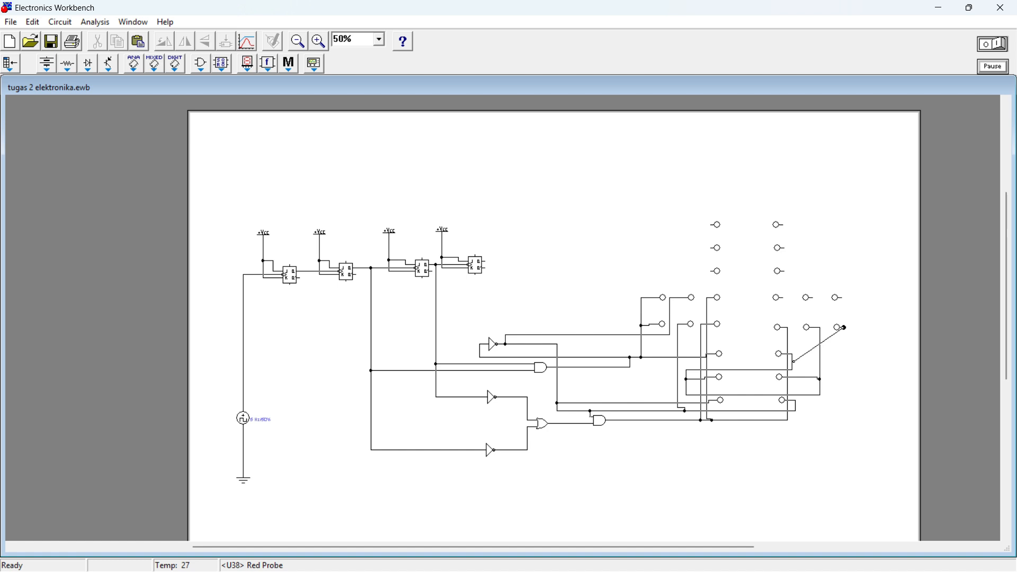
pyautogui.moveTo(793, 362); pyautogui.dragTo(793, 363)
pyautogui.moveTo(782, 299); pyautogui.dragTo(787, 344)
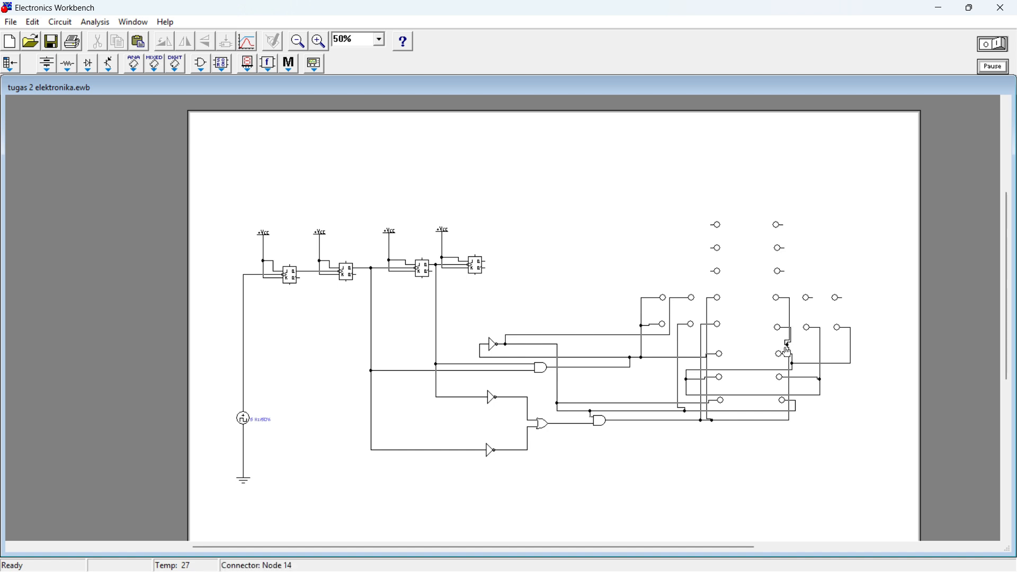
pyautogui.moveTo(787, 350); pyautogui.dragTo(784, 298)
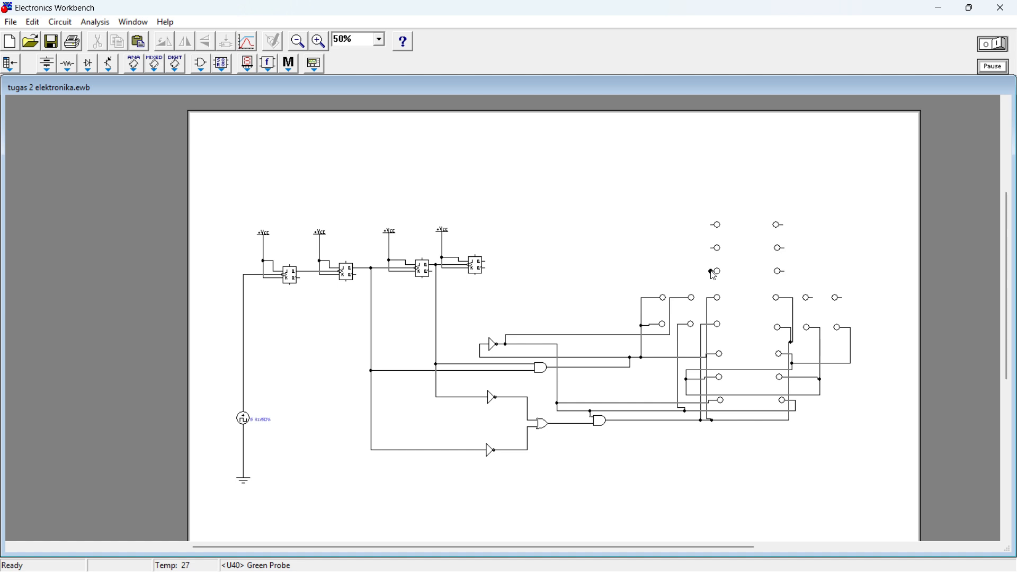
# Step: Connect the upper-left column's green and blue probes to the left AND gate's output and its red probe to the topmost NOT gate's output
pyautogui.moveTo(712, 271); pyautogui.dragTo(614, 357)
pyautogui.moveTo(613, 357); pyautogui.dragTo(615, 357)
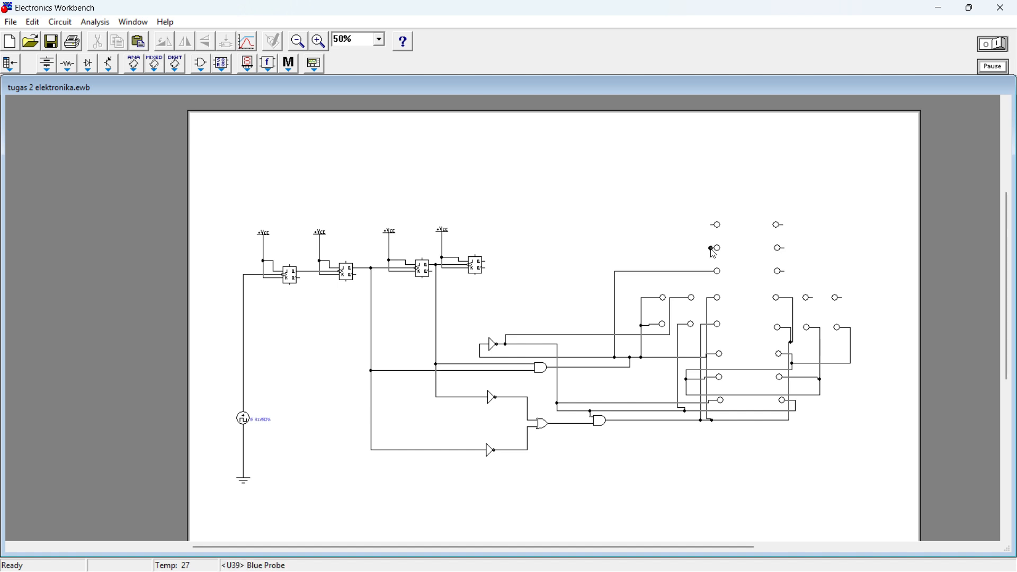
pyautogui.moveTo(712, 248); pyautogui.dragTo(587, 368)
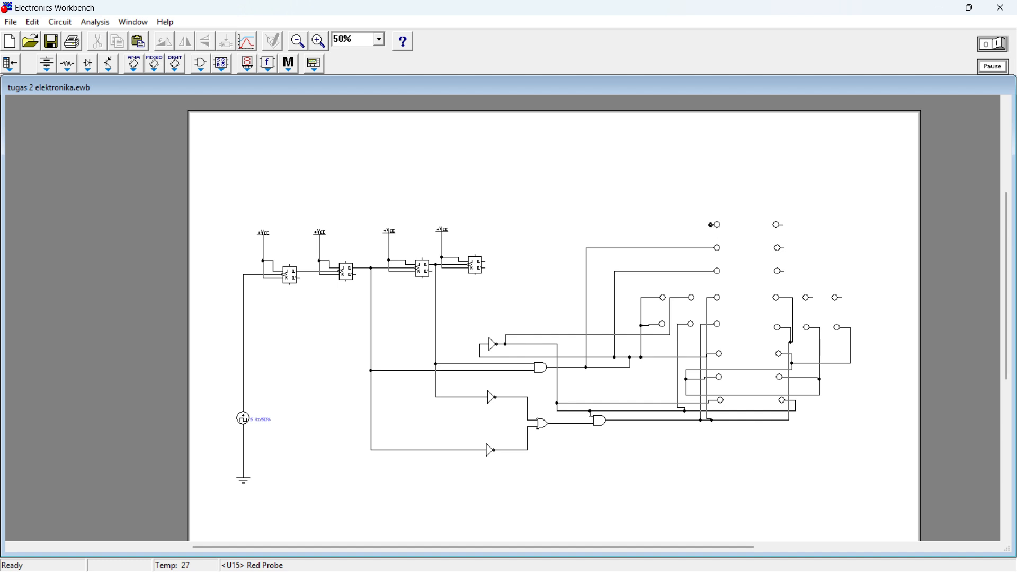
pyautogui.moveTo(711, 225); pyautogui.dragTo(545, 343)
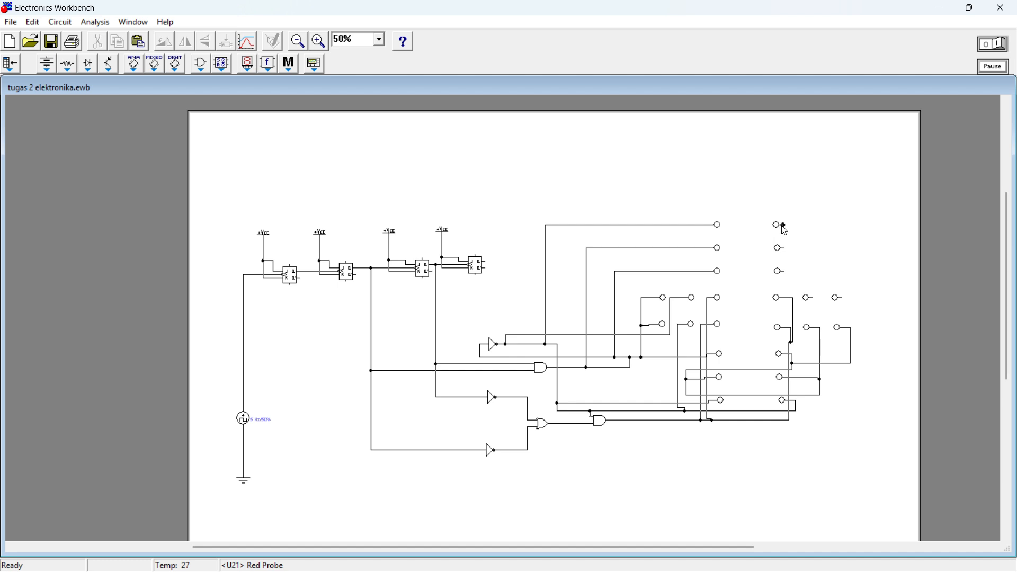
# Step: Connect the upper-right column's red and blue probes to the matching upper-left probe wires, routing both wires over the top of the columns
pyautogui.moveTo(785, 225); pyautogui.dragTo(669, 226)
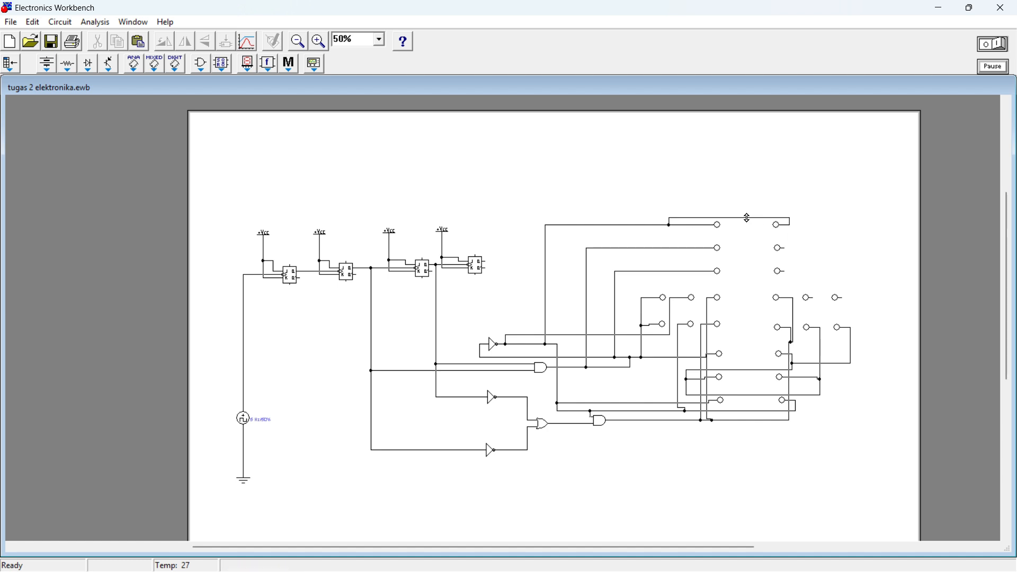
pyautogui.moveTo(748, 218); pyautogui.dragTo(747, 201)
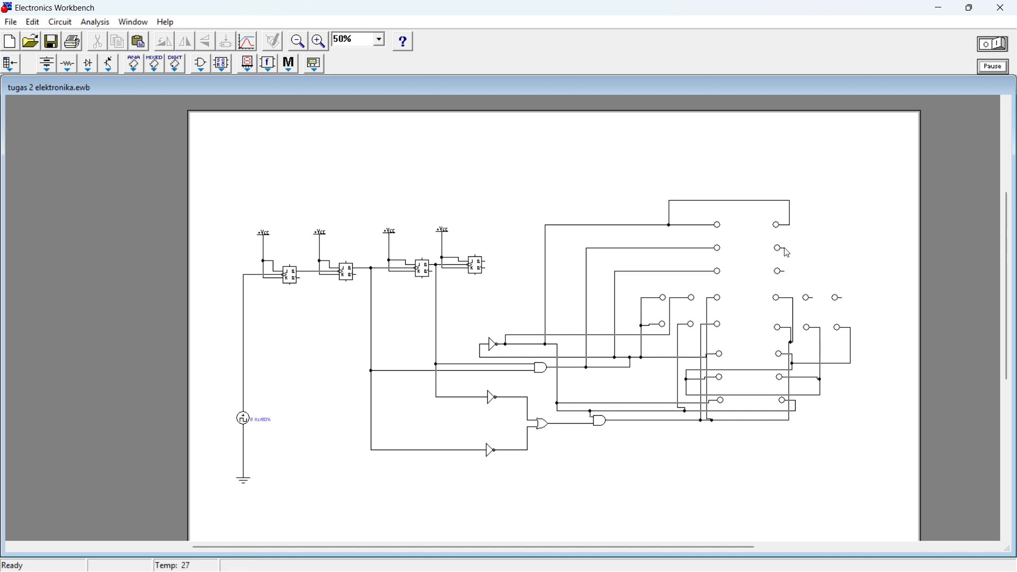
pyautogui.moveTo(783, 247); pyautogui.dragTo(649, 248)
pyautogui.moveTo(755, 241); pyautogui.dragTo(769, 166)
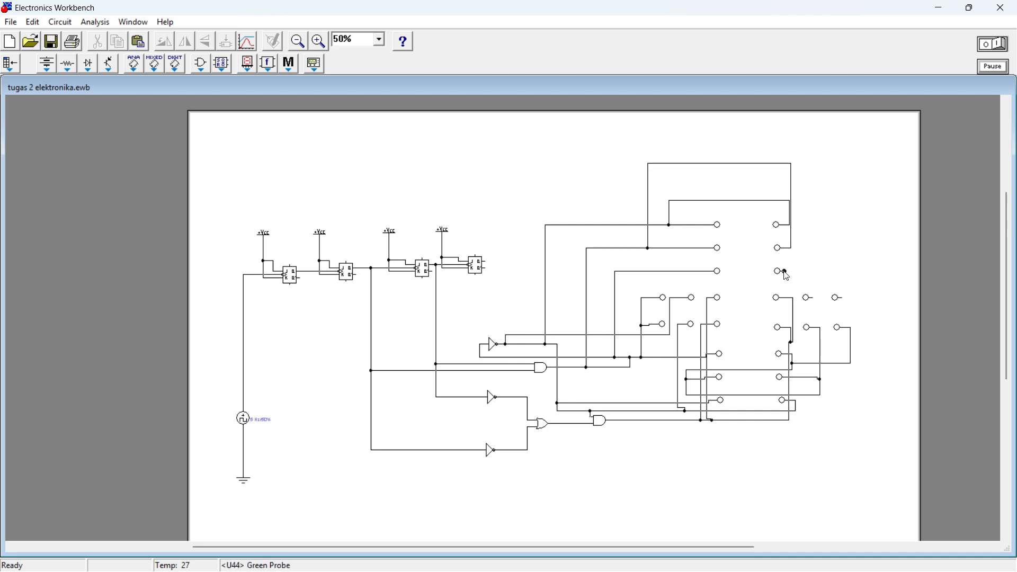
# Step: Connect the upper-right green probe to the upper-left green probe's wire, routing it as the outermost loop above the other two
pyautogui.moveTo(783, 271); pyautogui.dragTo(626, 270)
pyautogui.moveTo(629, 271); pyautogui.dragTo(628, 271)
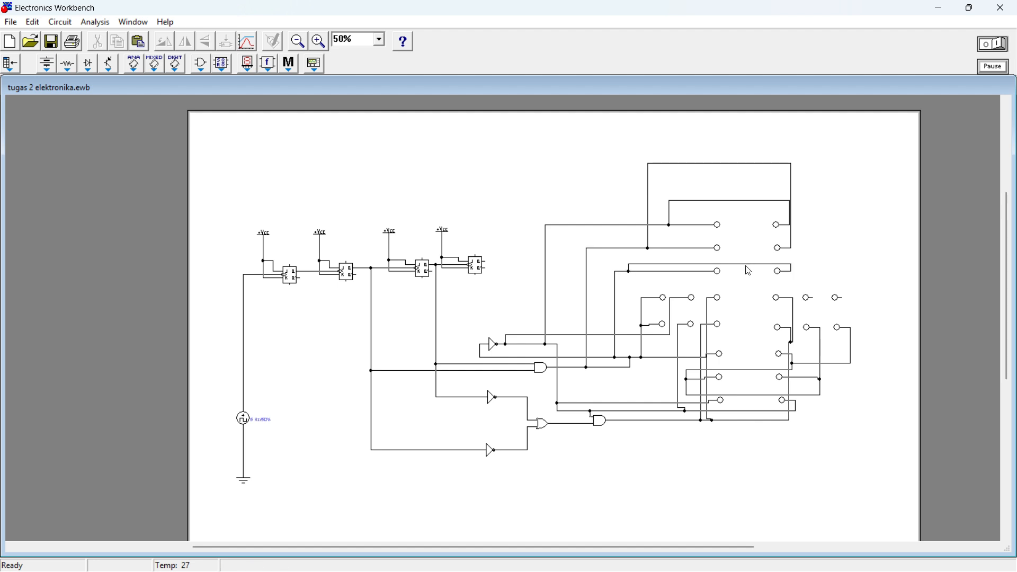
pyautogui.moveTo(749, 266); pyautogui.dragTo(752, 151)
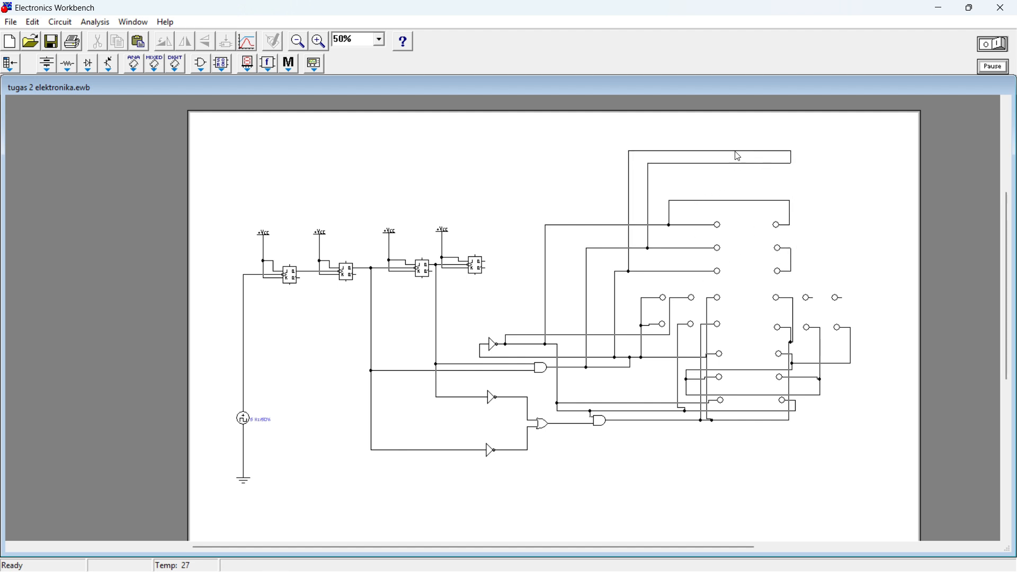
pyautogui.moveTo(738, 152); pyautogui.dragTo(747, 258)
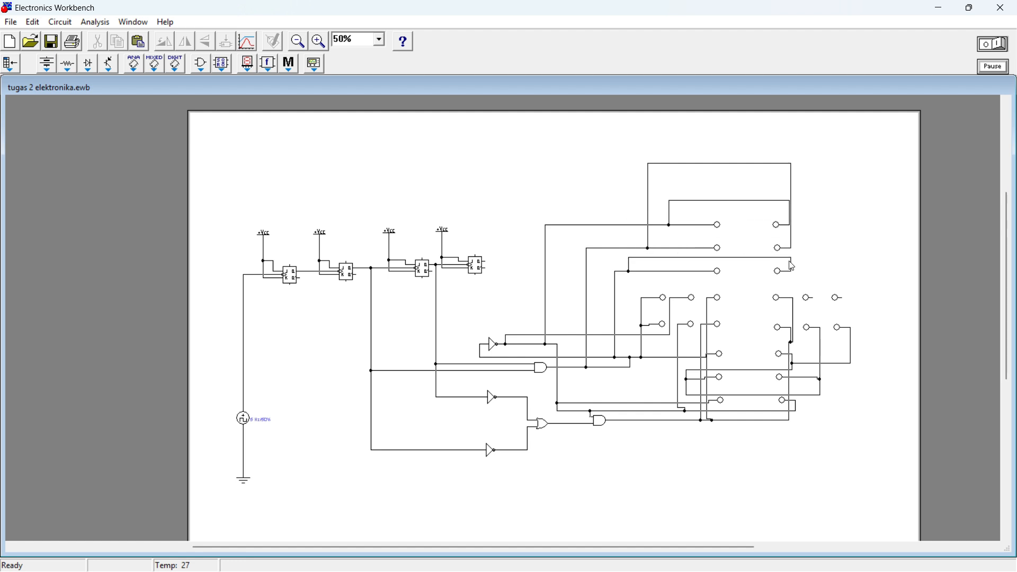
pyautogui.click(790, 263)
pyautogui.click(792, 264)
pyautogui.moveTo(796, 270); pyautogui.dragTo(772, 142)
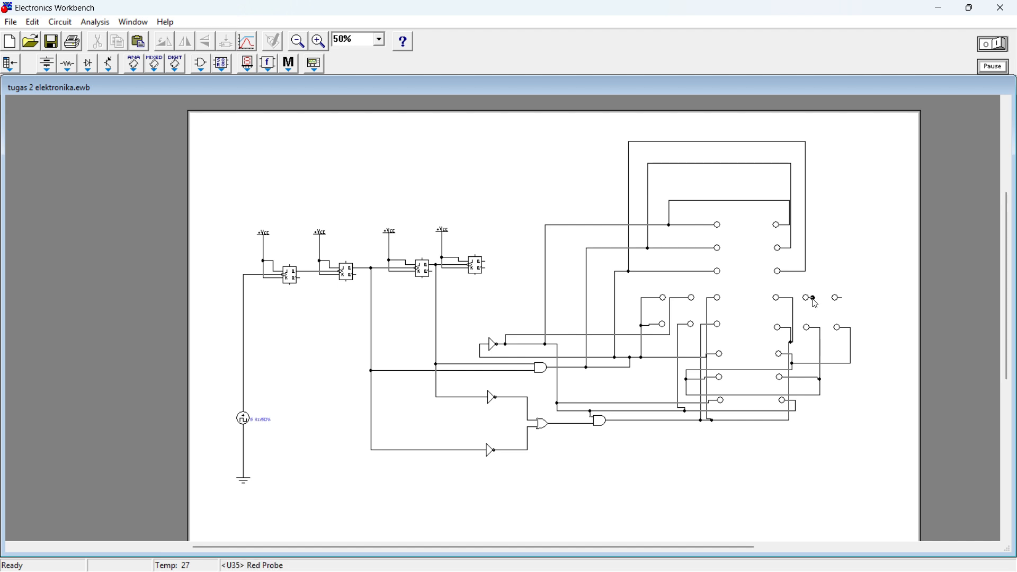
# Step: Connect the right arm's middle upper-row probe to the blue probe loop and its outermost one to the green loop, restoring that loop above the columns
pyautogui.moveTo(812, 298); pyautogui.dragTo(736, 174)
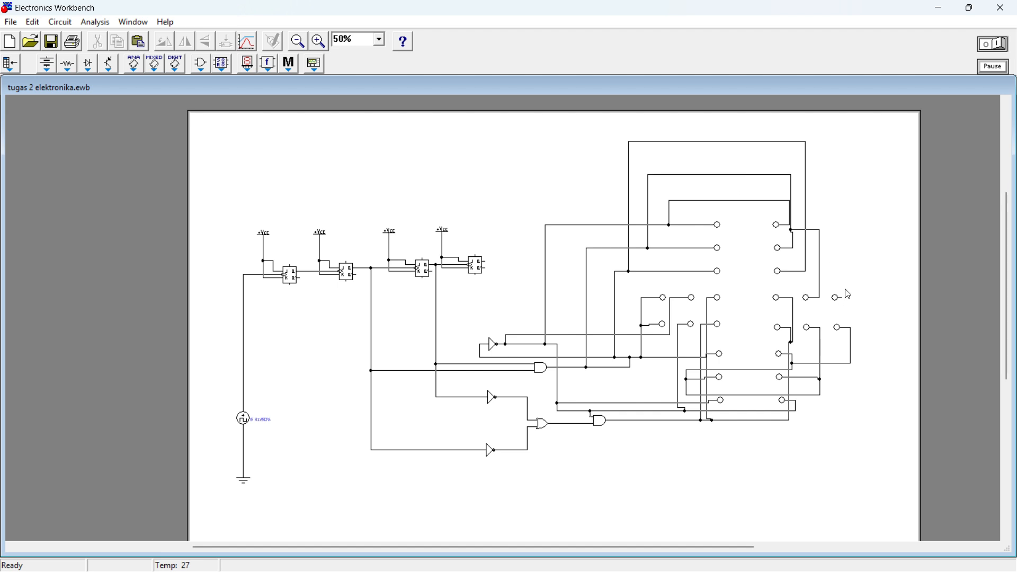
pyautogui.moveTo(841, 297); pyautogui.dragTo(806, 193)
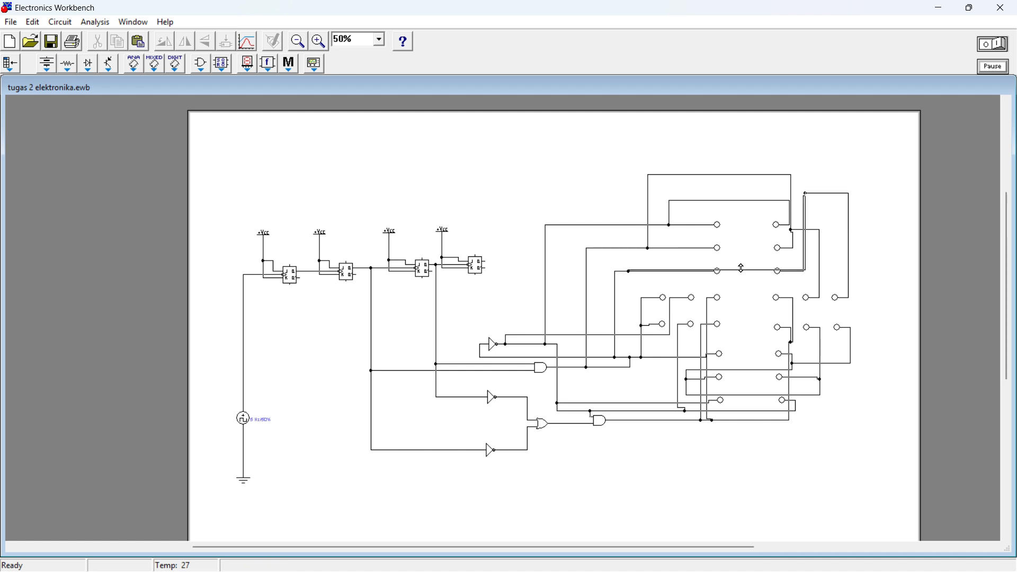
pyautogui.moveTo(742, 268); pyautogui.dragTo(735, 151)
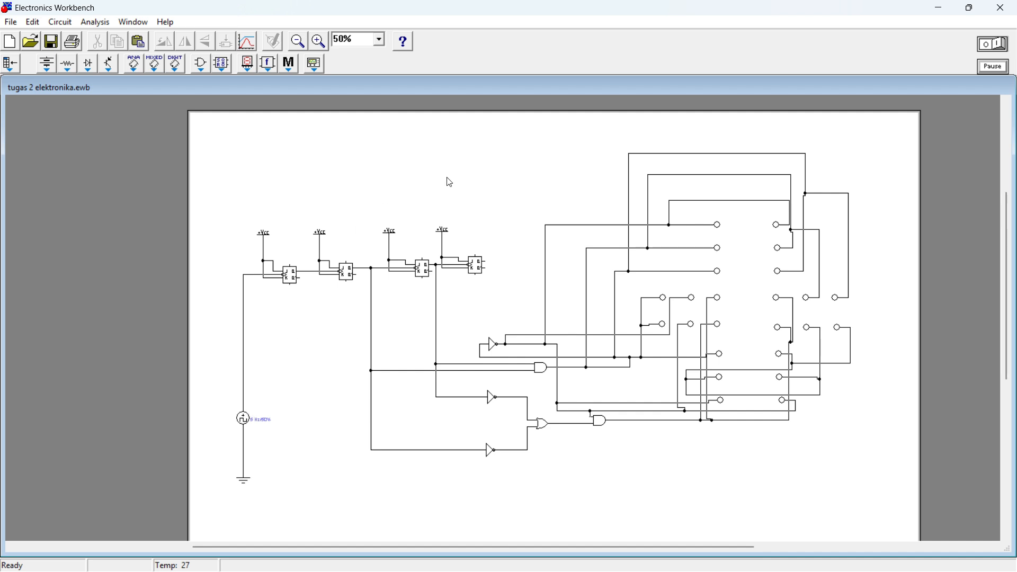
# Step: Set the clock source's frequency to 20 Hz
pyautogui.click(246, 423)
pyautogui.doubleClick(247, 427)
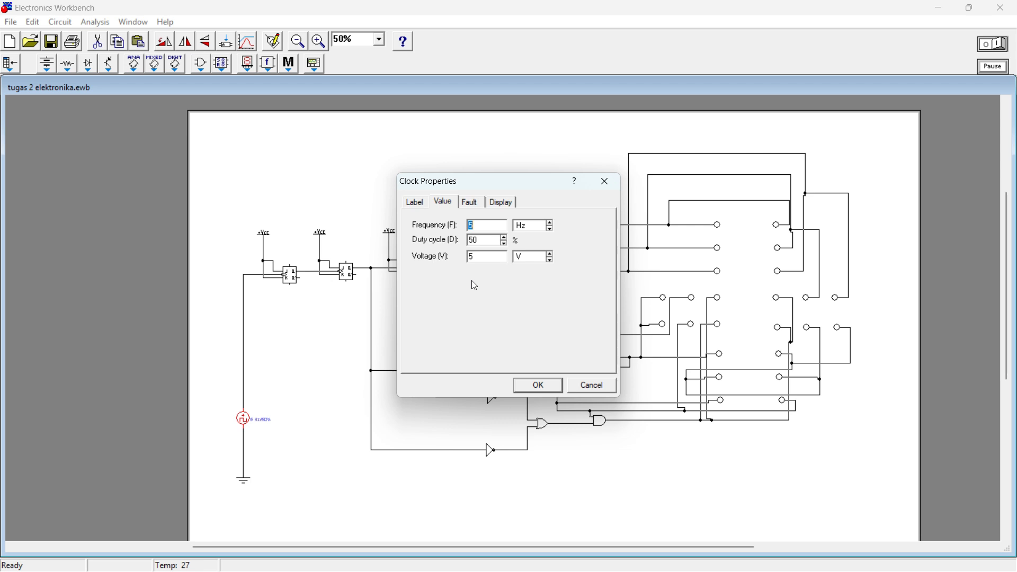
pyautogui.press('BackSpace')
pyautogui.write('200')
pyautogui.press('BackSpace')
pyautogui.click(537, 388)
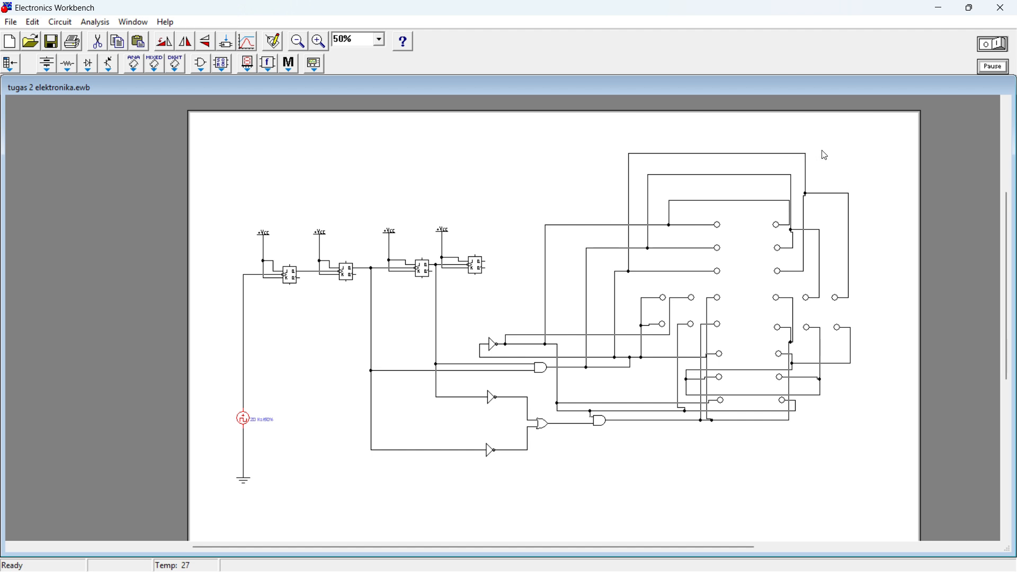
# Step: Run the simulation of the traffic-light circuit
pyautogui.click(1001, 48)
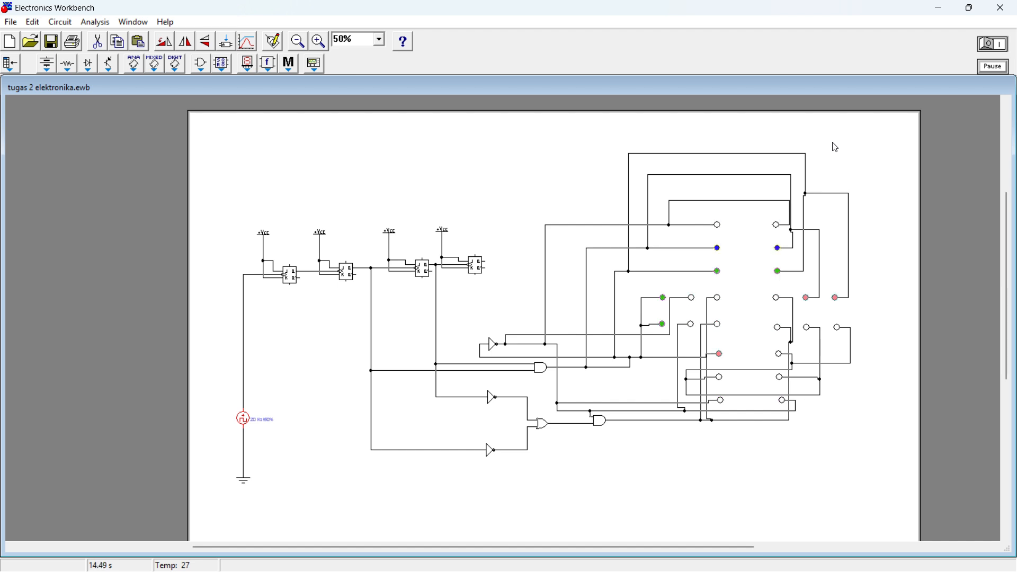
pyautogui.click(465, 27)
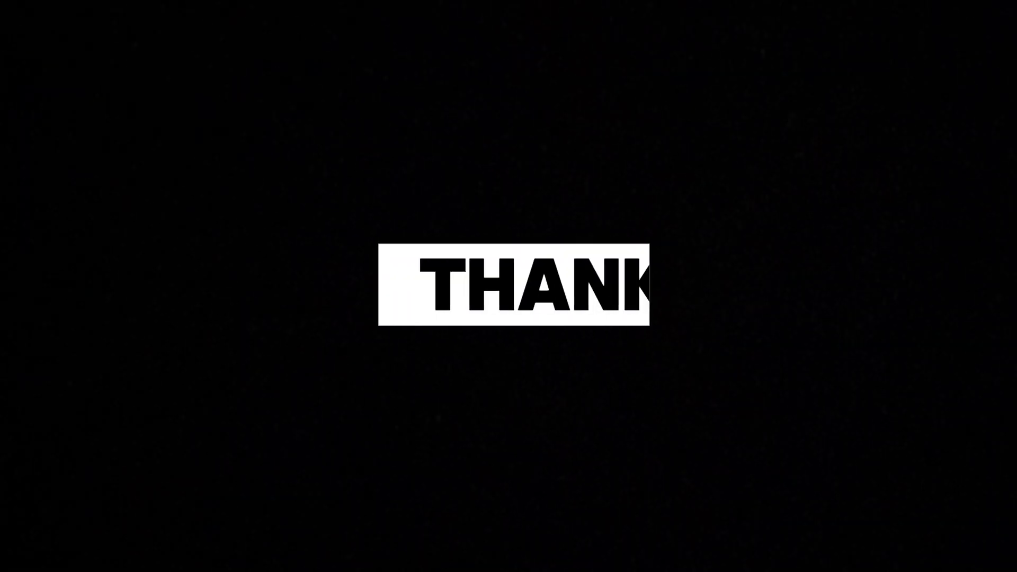